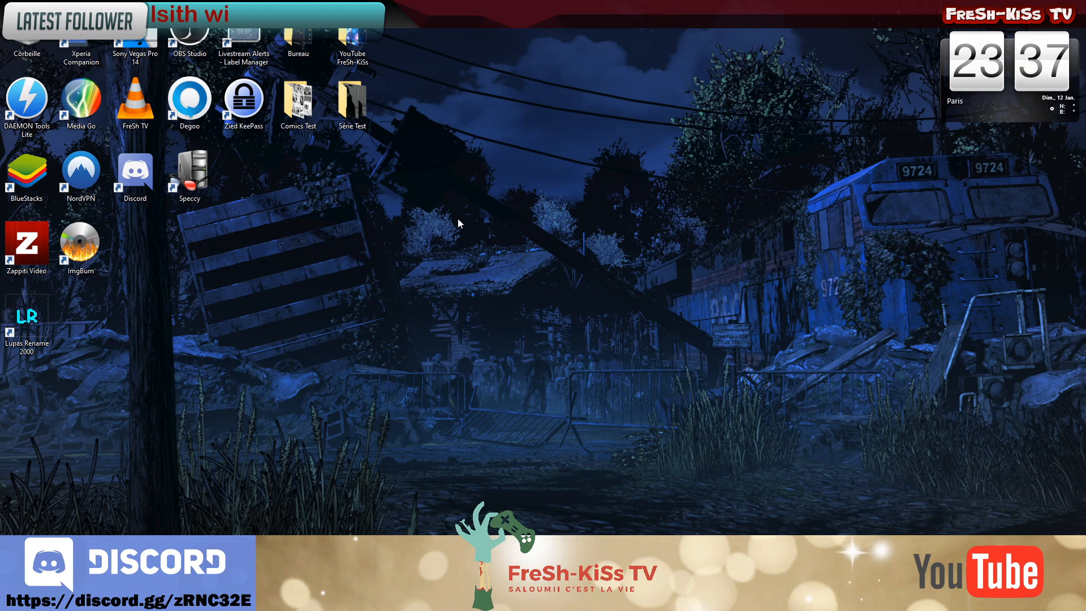
# Step: Batch-rename all files in the Comics Test desktop folder to "Super Comics" and close the folder
pyautogui.doubleClick(309, 95)
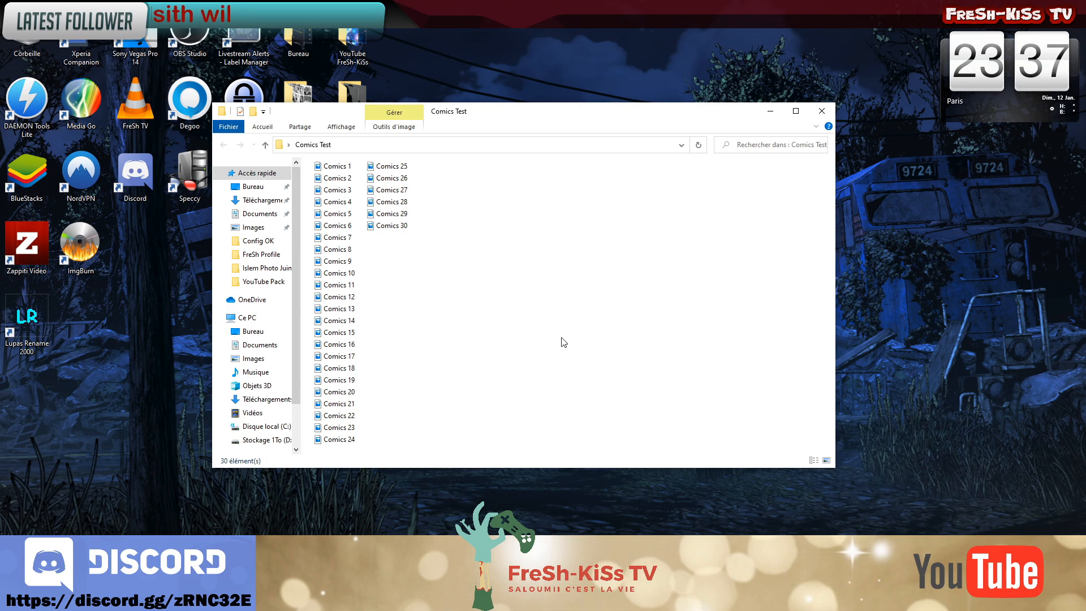
pyautogui.moveTo(478, 450); pyautogui.dragTo(302, 157)
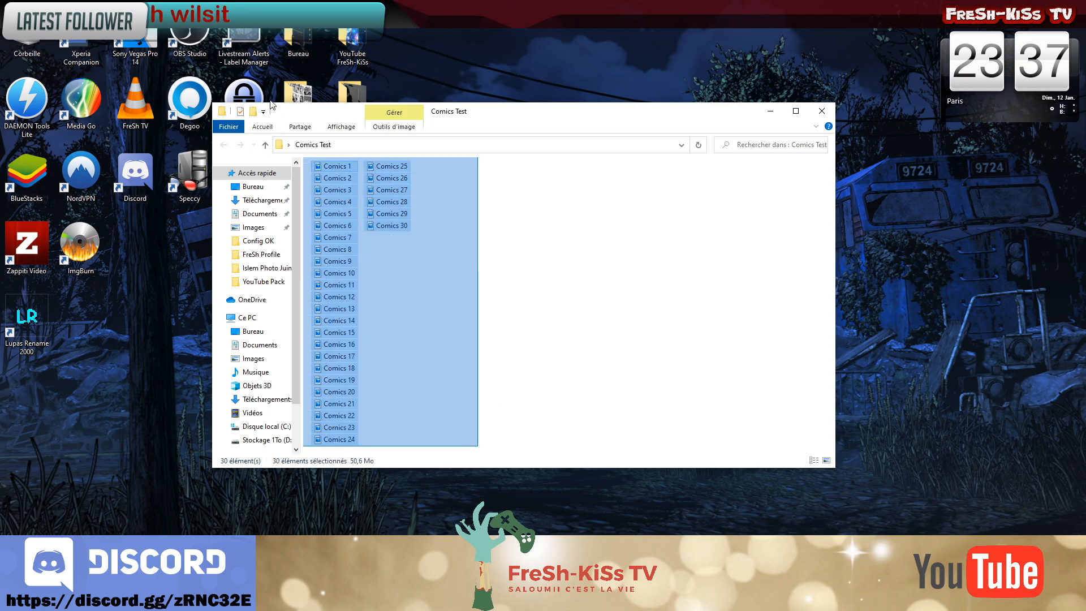
pyautogui.click(516, 312)
pyautogui.hotkey('ctrl', 'a')
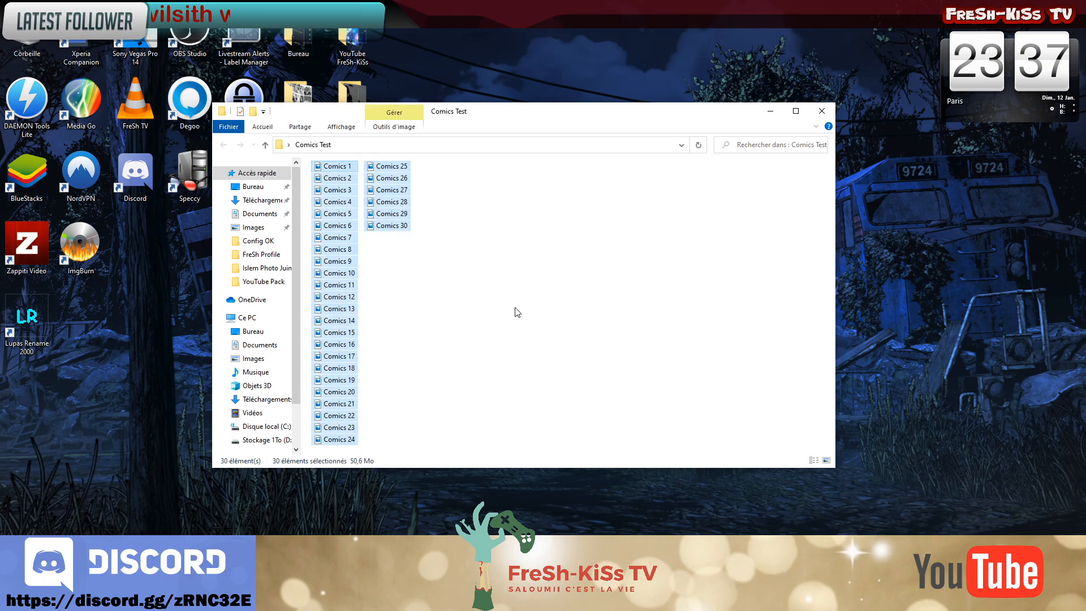
pyautogui.press('F2')
pyautogui.write('S')
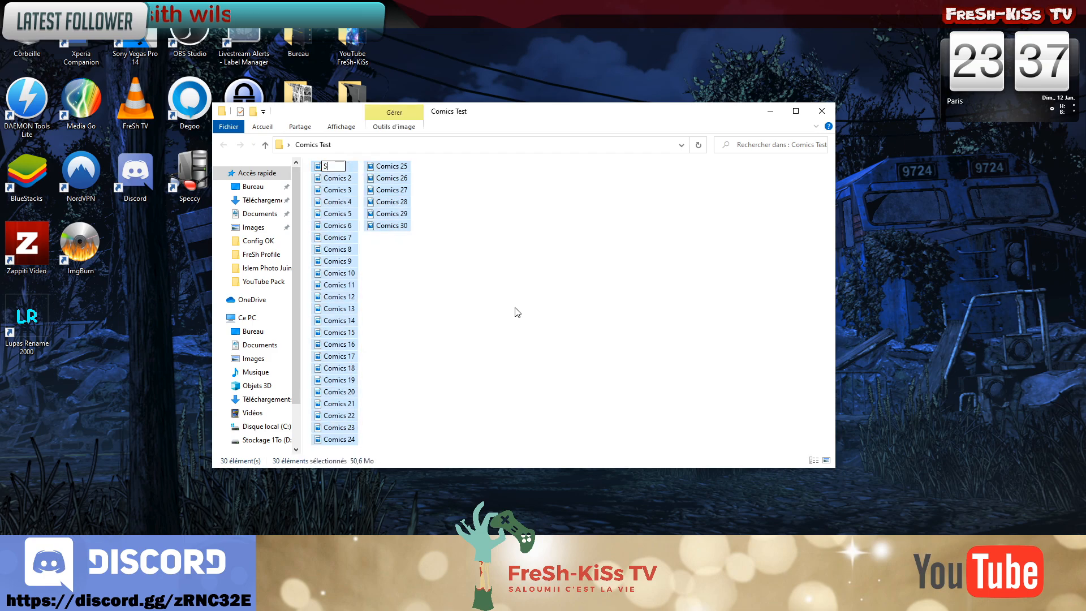
pyautogui.write('uper Comics')
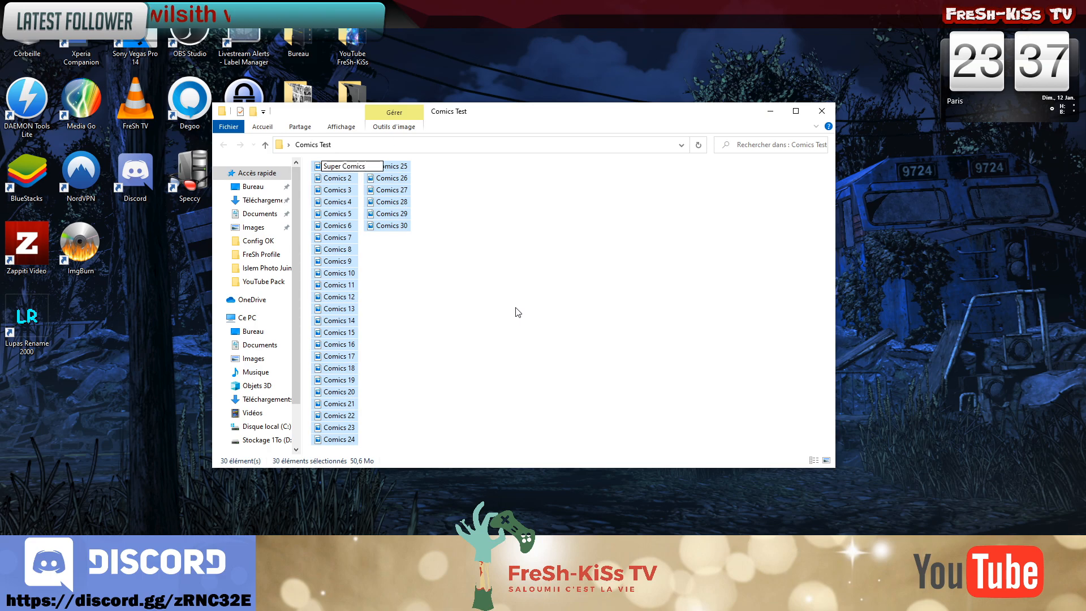
pyautogui.press('Return')
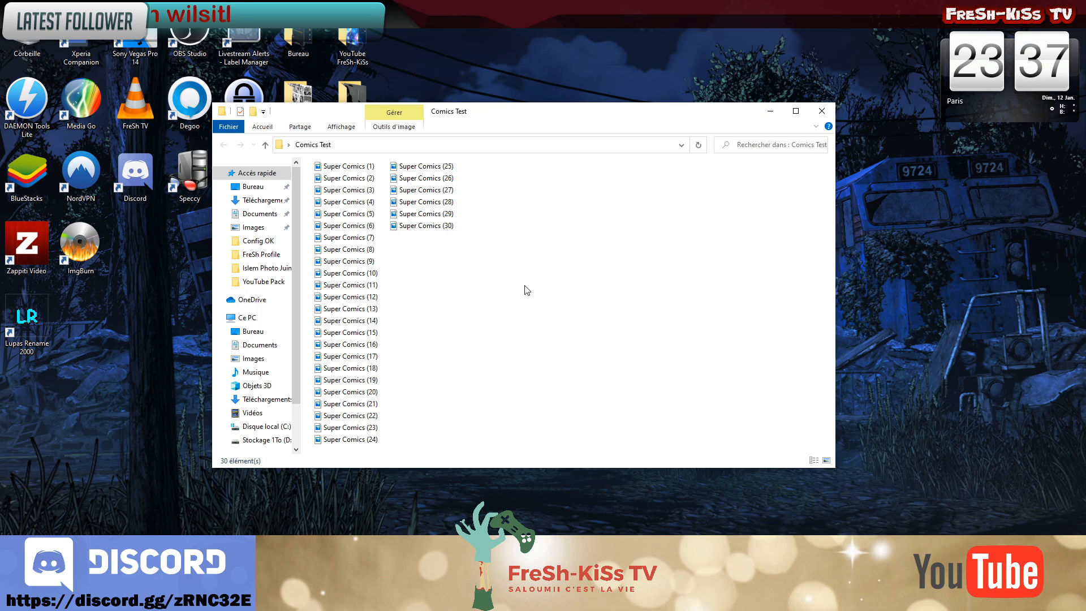
pyautogui.click(822, 111)
# Step: Batch-rename all files in the Série Test desktop folder to "Serie S01E" and close the folder
pyautogui.doubleClick(360, 115)
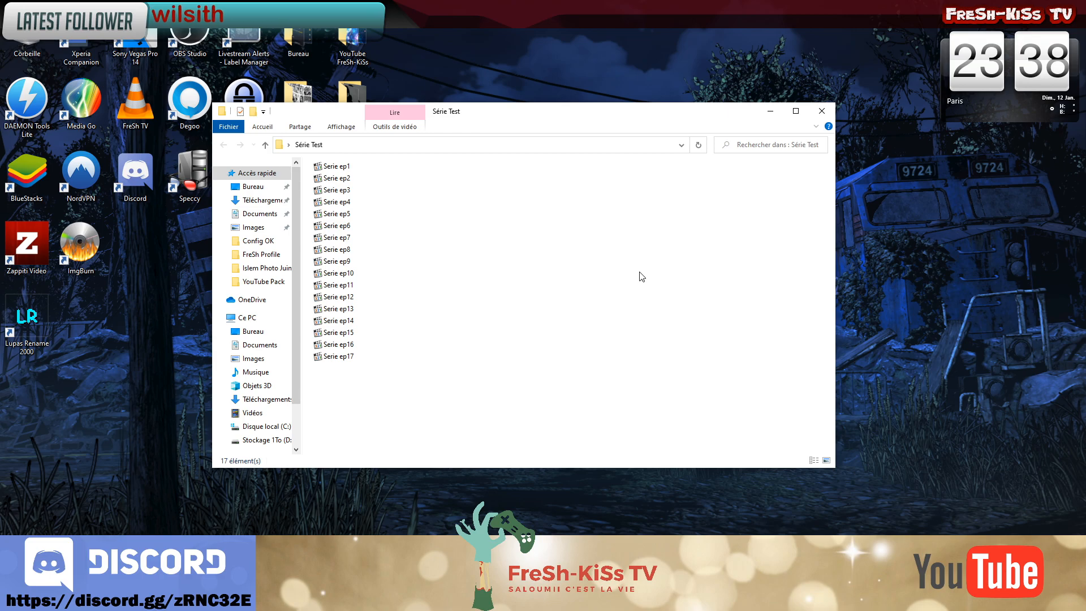
pyautogui.hotkey('ctrl', 'a')
pyautogui.press('F2')
pyautogui.write('Serie S01')
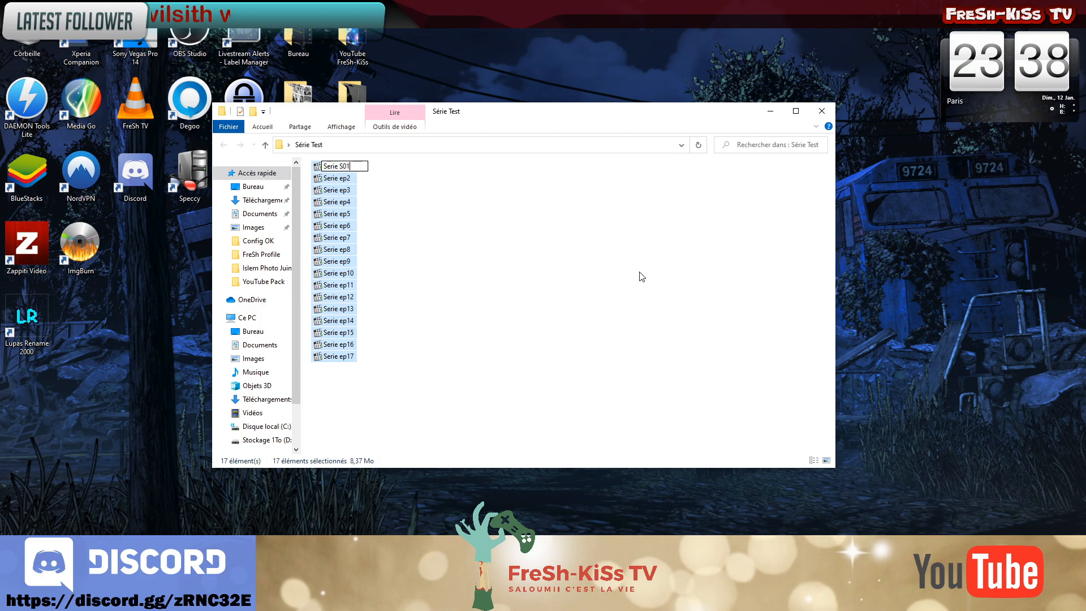
pyautogui.write('E')
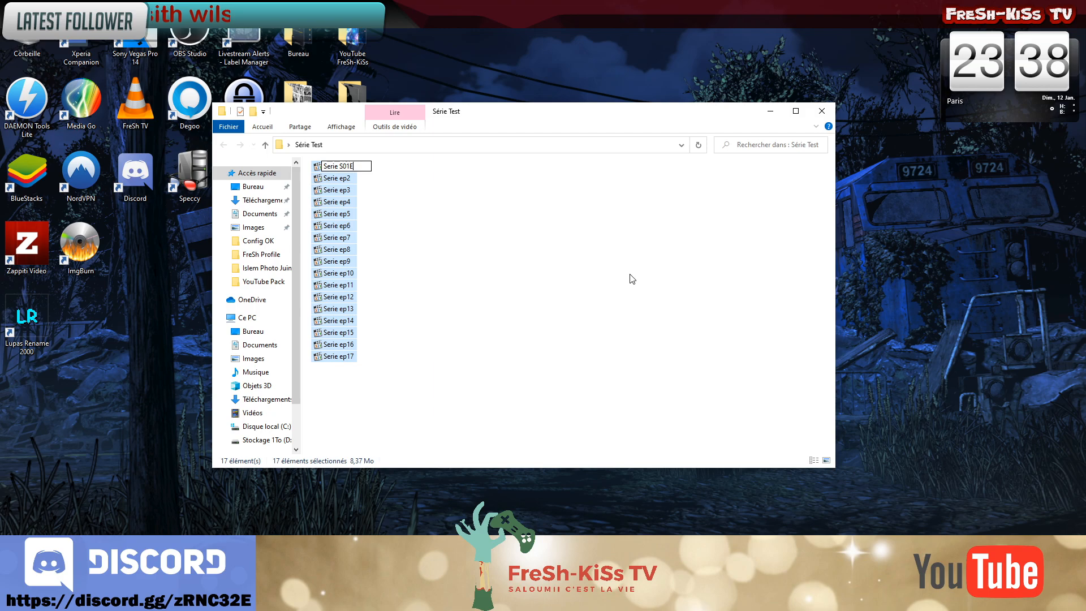
pyautogui.press('Return')
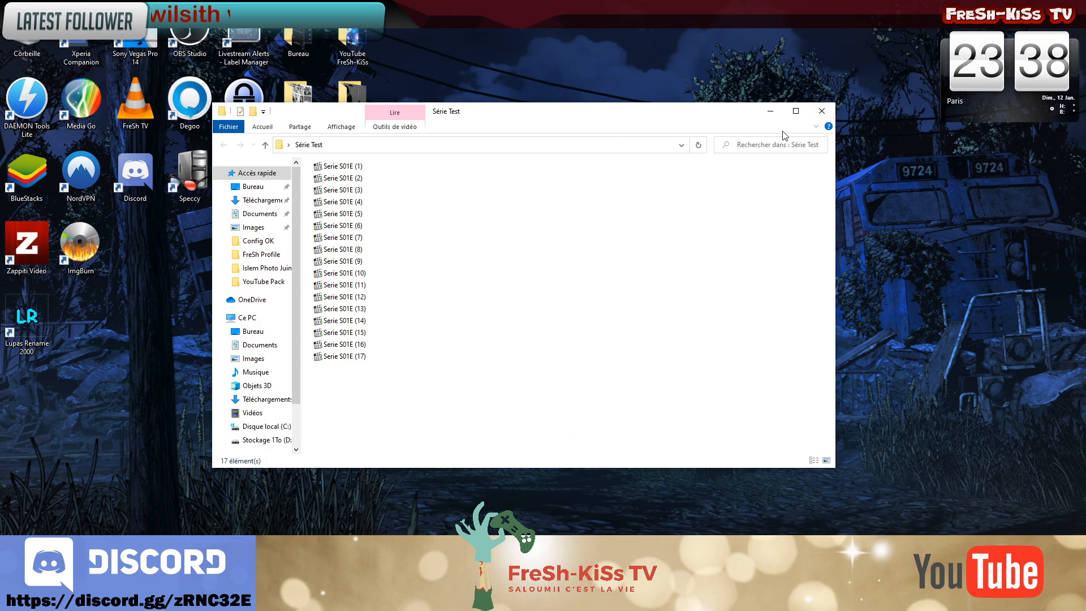
pyautogui.click(823, 110)
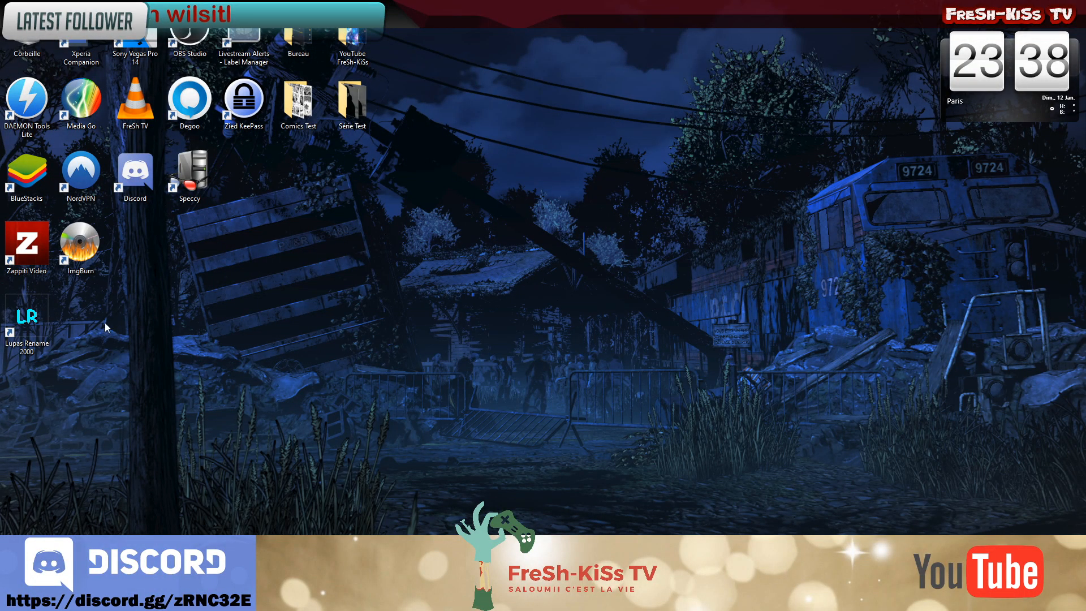
# Step: Launch Lupas Rename 2000 and load the Comics Test folder from the desktop
pyautogui.doubleClick(30, 318)
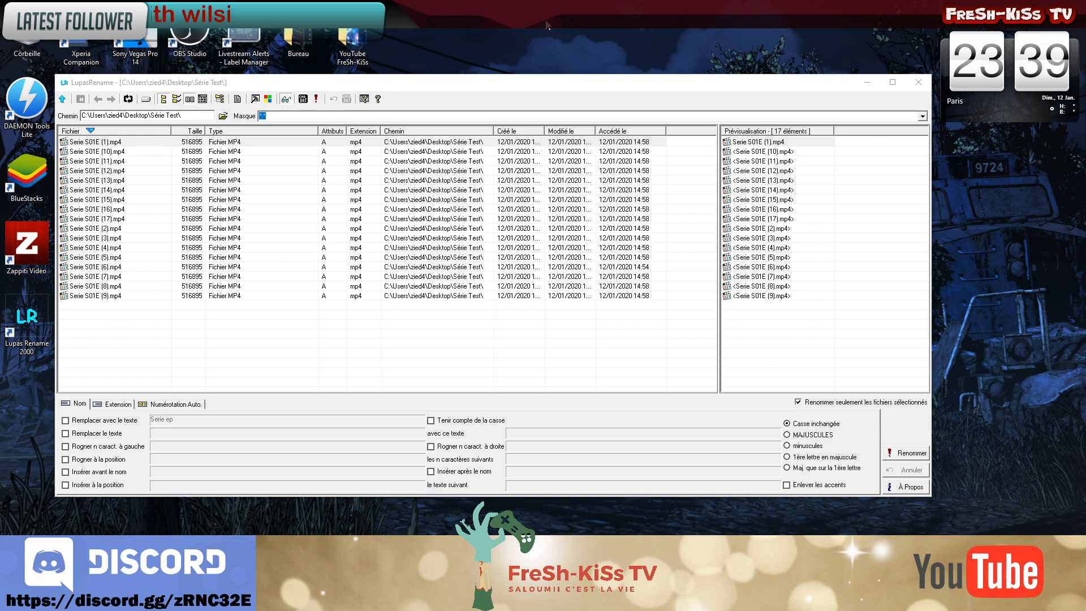
pyautogui.click(223, 117)
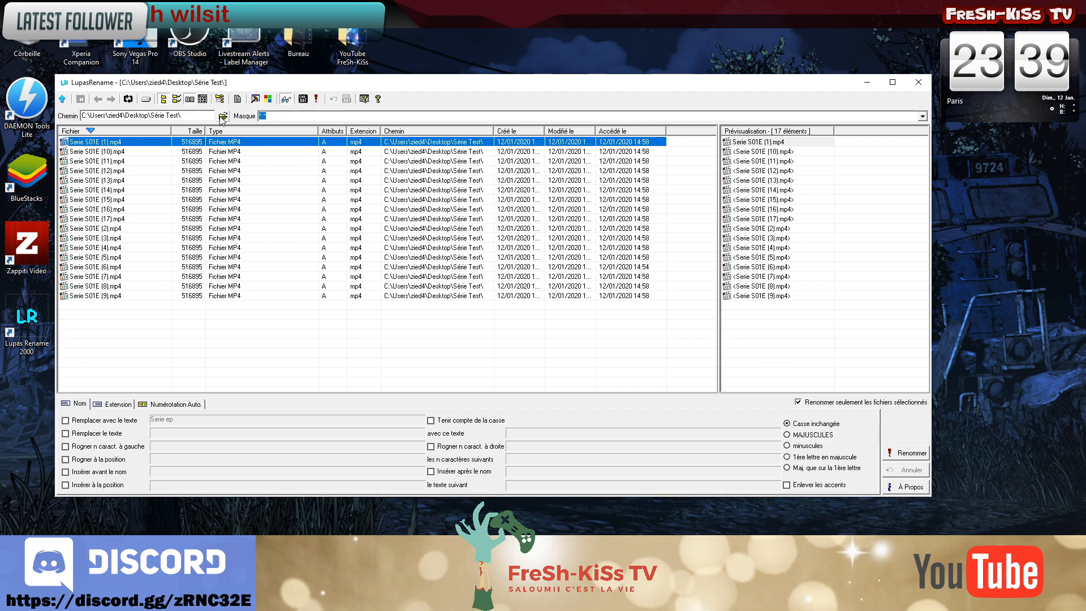
pyautogui.click(223, 116)
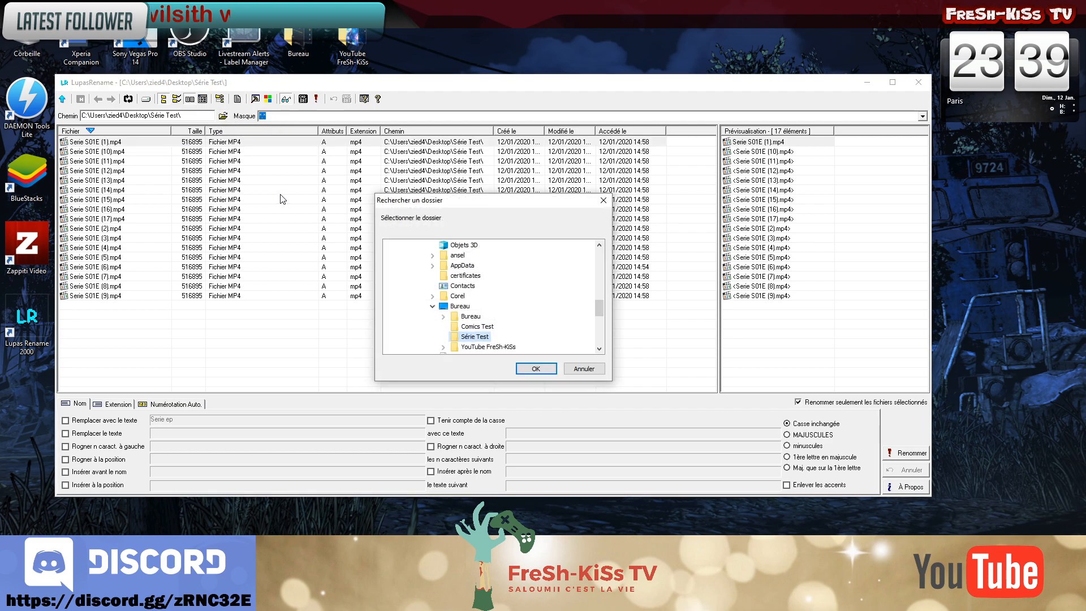
pyautogui.click(478, 326)
pyautogui.click(535, 369)
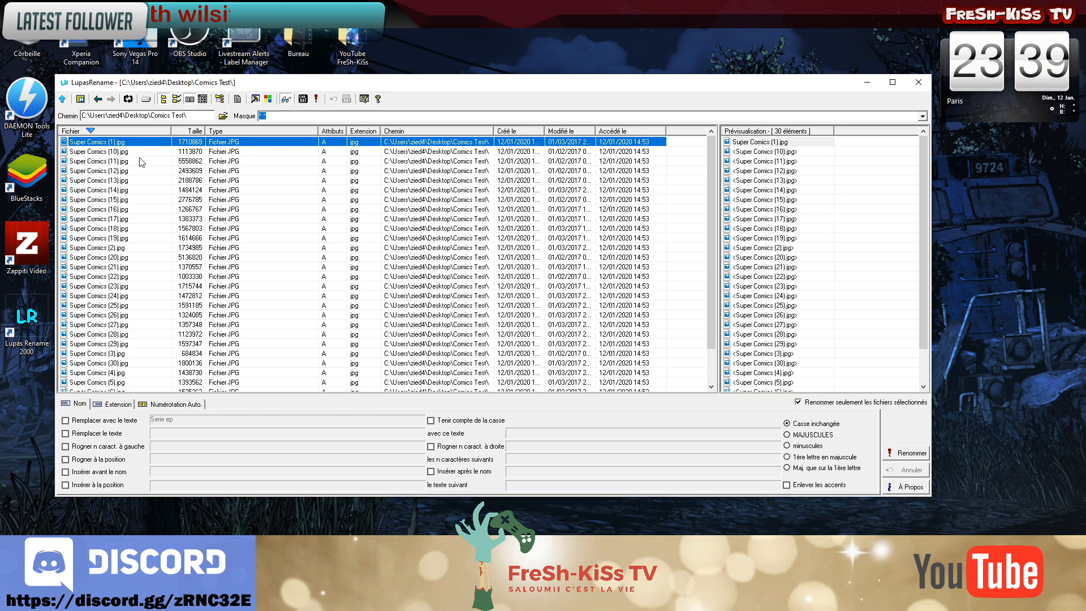
# Step: Select only the single-digit files, Super Comics (1).jpg through Super Comics (9).jpg, in the file list
pyautogui.click(125, 238)
pyautogui.click(126, 249)
pyautogui.scroll(-2, 127, 252)
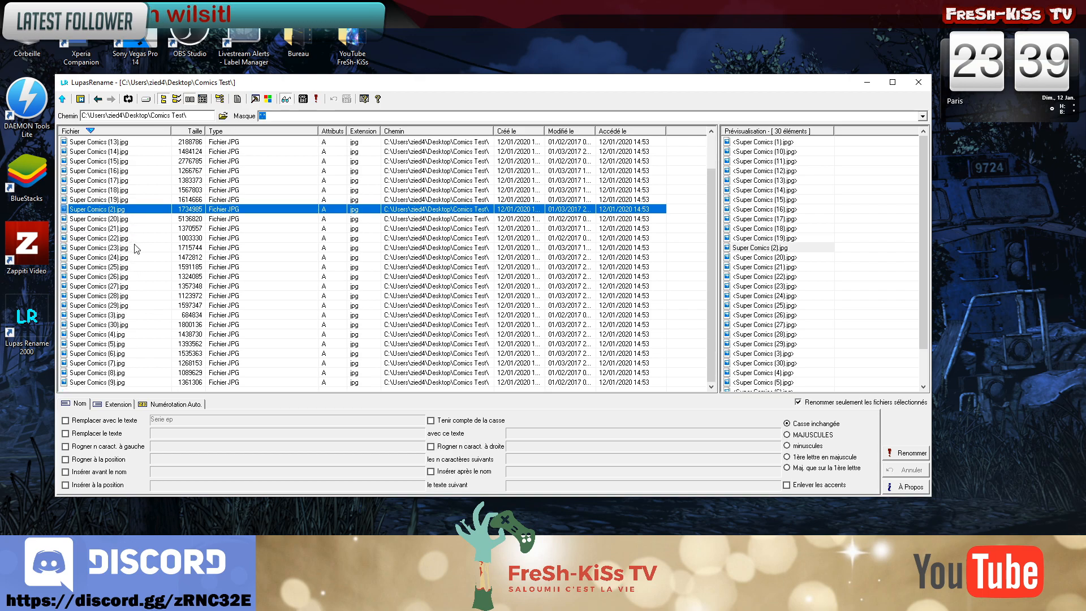
pyautogui.scroll(2, 138, 253)
pyautogui.click(119, 143)
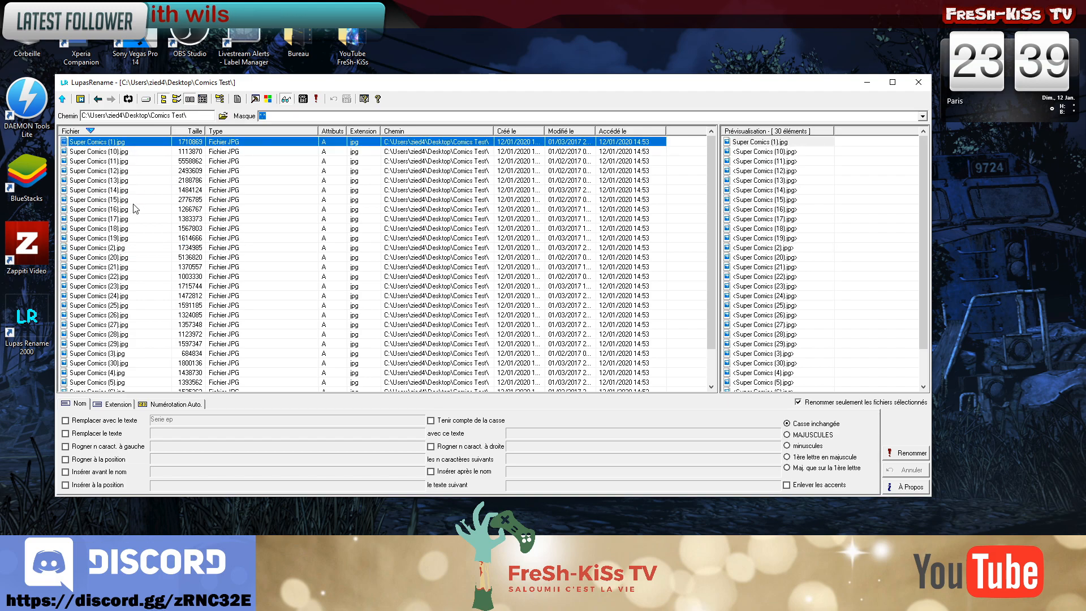
pyautogui.scroll(-1, 151, 226)
pyautogui.click(128, 219)
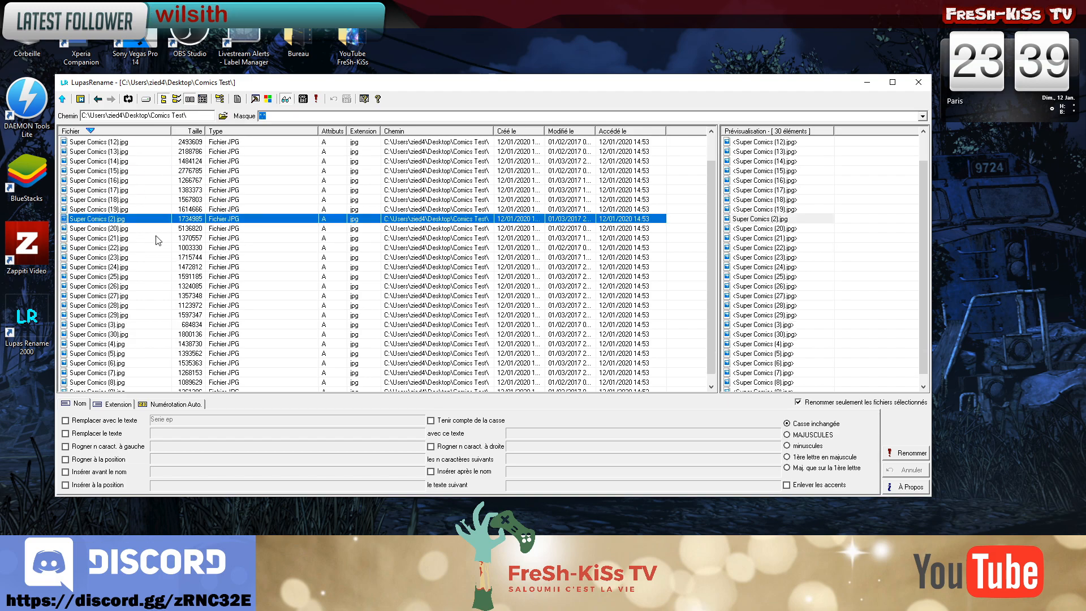
pyautogui.keyDown('ctrl'); pyautogui.click(128, 325); pyautogui.keyUp('ctrl')
pyautogui.scroll(-1, 128, 331)
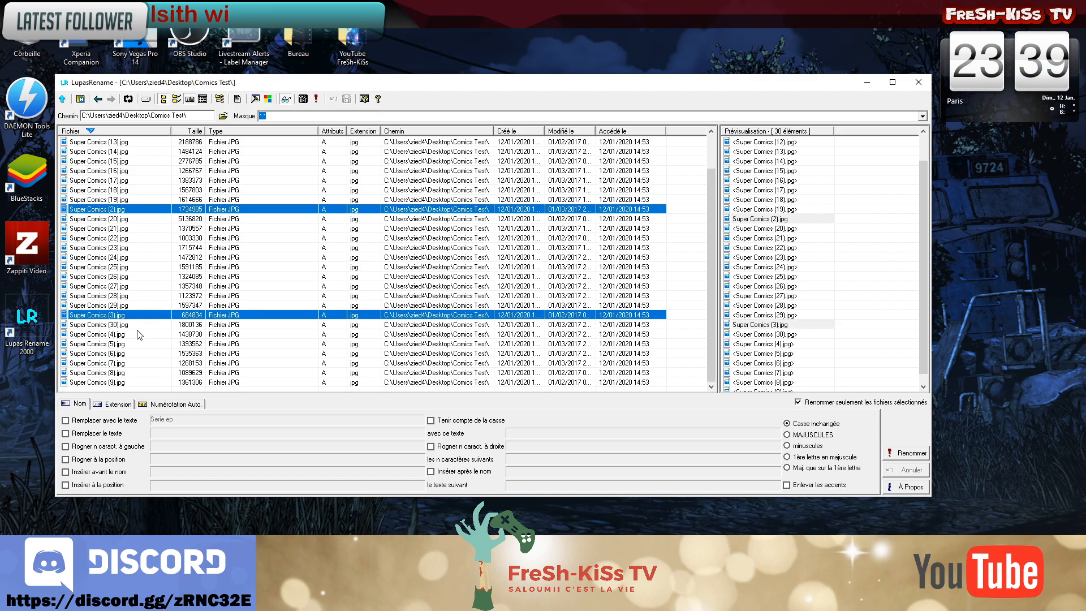
pyautogui.keyDown('ctrl'); pyautogui.click(127, 334); pyautogui.keyUp('ctrl')
pyautogui.keyDown('ctrl'); pyautogui.click(124, 344); pyautogui.keyUp('ctrl')
pyautogui.keyDown('ctrl'); pyautogui.click(123, 363); pyautogui.keyUp('ctrl')
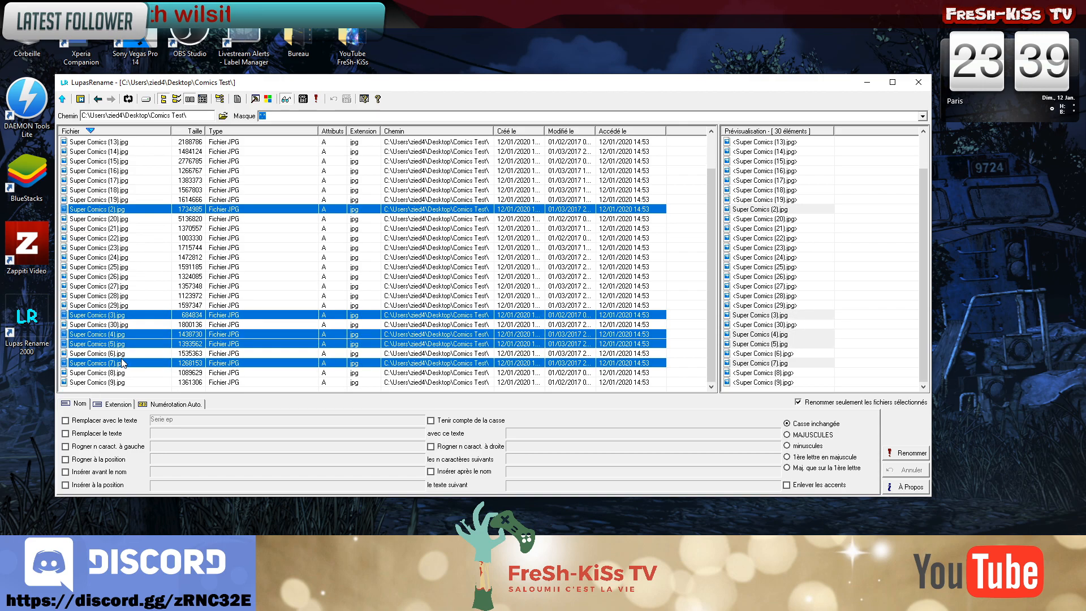
pyautogui.keyDown('ctrl'); pyautogui.click(122, 354); pyautogui.keyUp('ctrl')
pyautogui.keyDown('ctrl'); pyautogui.click(122, 363); pyautogui.keyUp('ctrl')
pyautogui.keyDown('ctrl'); pyautogui.click(122, 363); pyautogui.keyUp('ctrl')
pyautogui.keyDown('ctrl'); pyautogui.click(123, 373); pyautogui.keyUp('ctrl')
pyautogui.keyDown('ctrl'); pyautogui.click(122, 382); pyautogui.keyUp('ctrl')
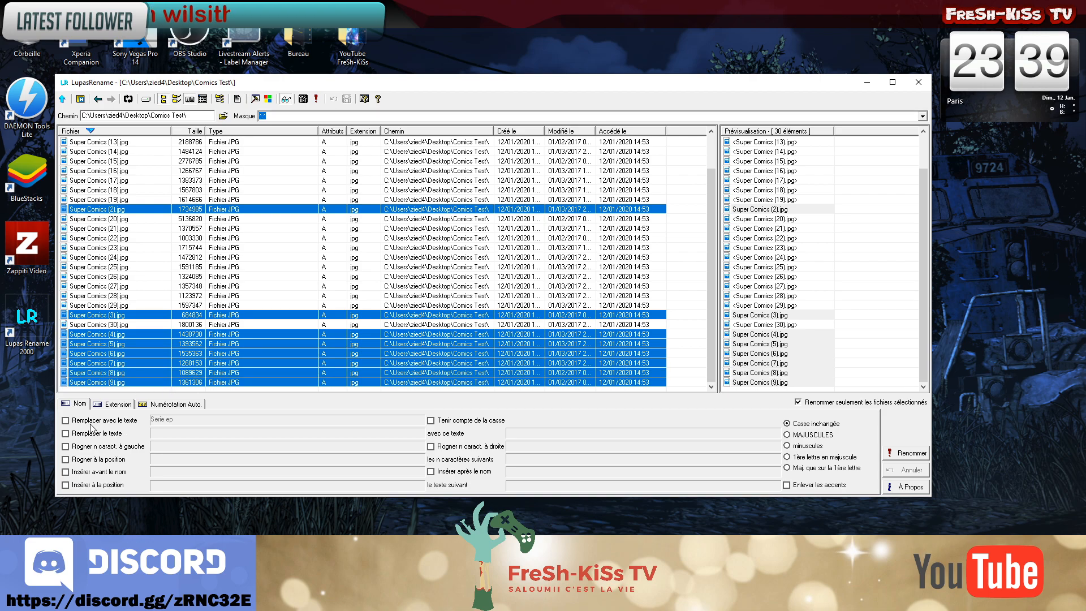
# Step: Enable replacing the selected files' names with text and set that text to "Super Comics "
pyautogui.click(73, 420)
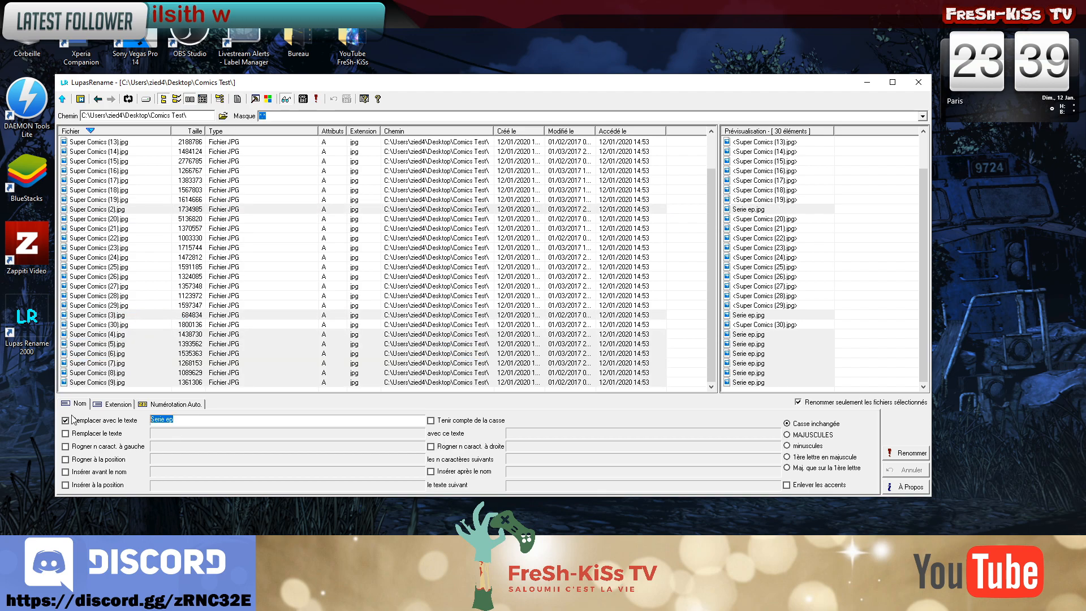
pyautogui.write('Super')
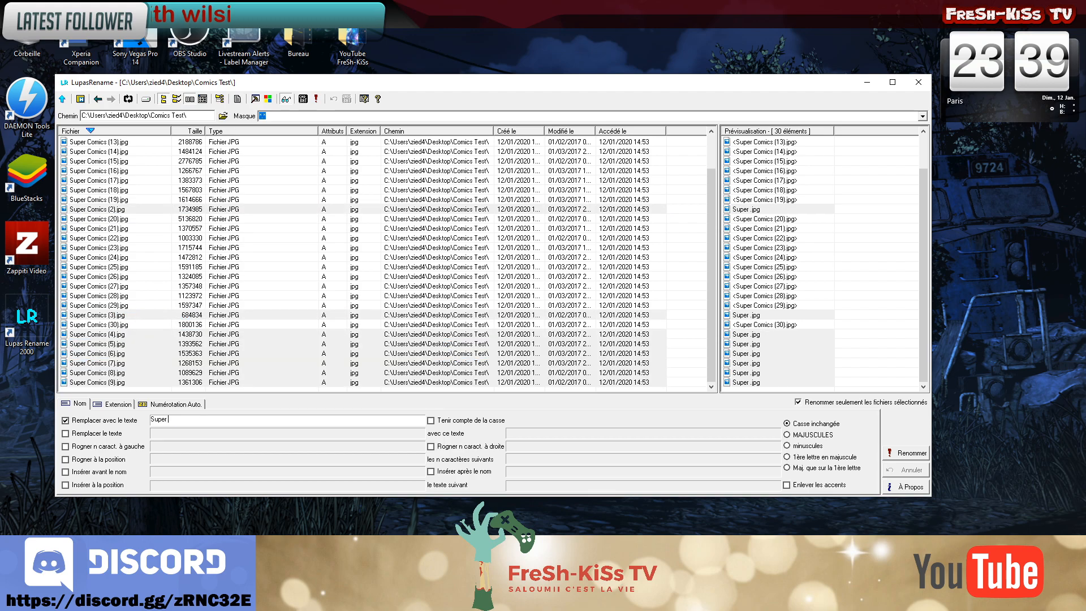
pyautogui.write(' Comics')
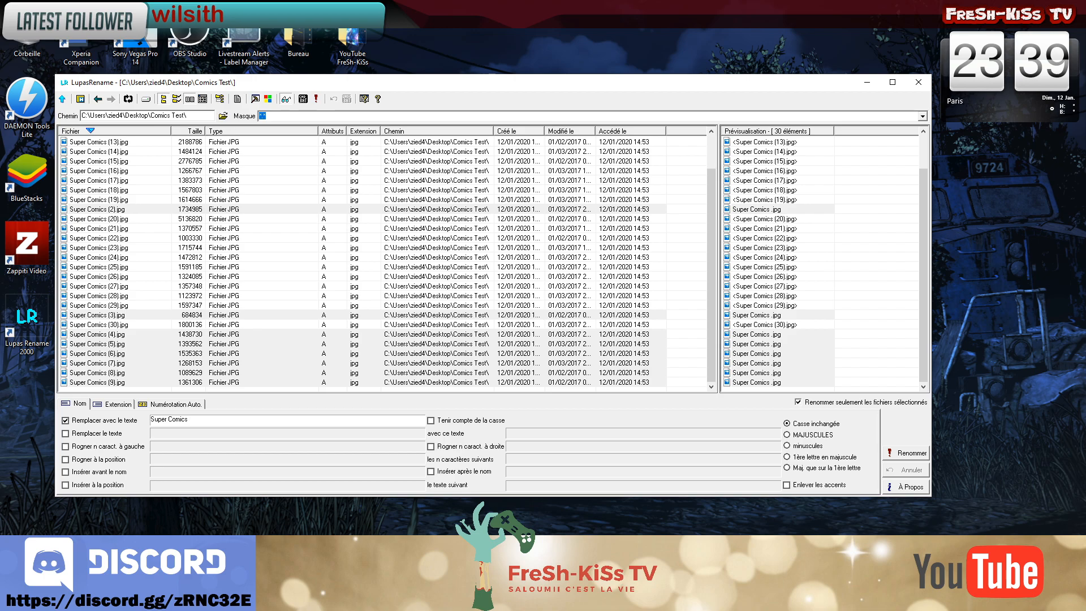
# Step: Add automatic numbering after the file name with zero padding of 2, and rename the selected single-digit files
pyautogui.click(124, 404)
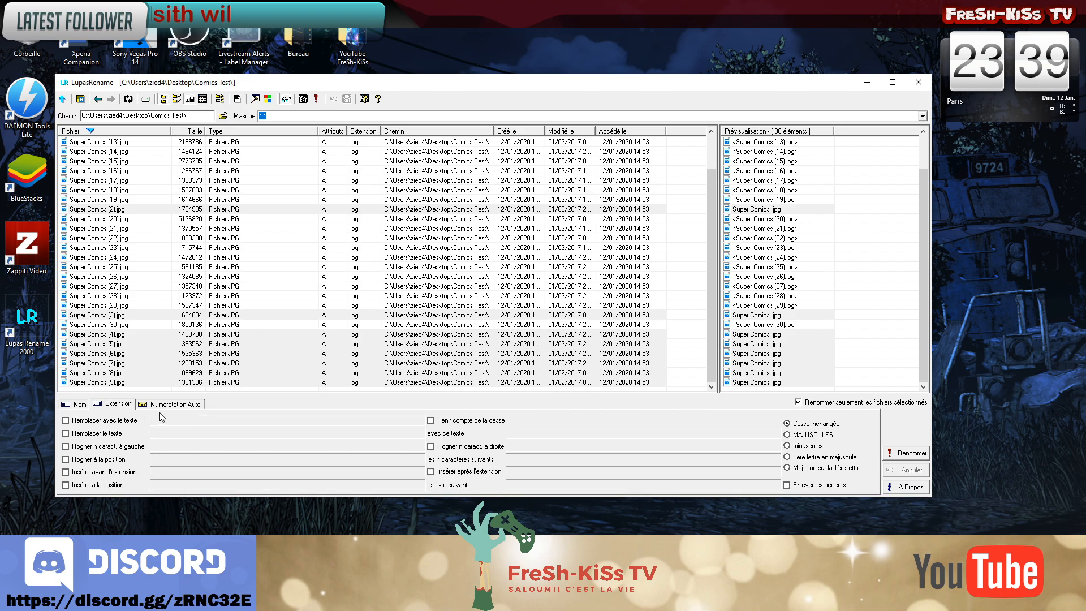
pyautogui.click(176, 405)
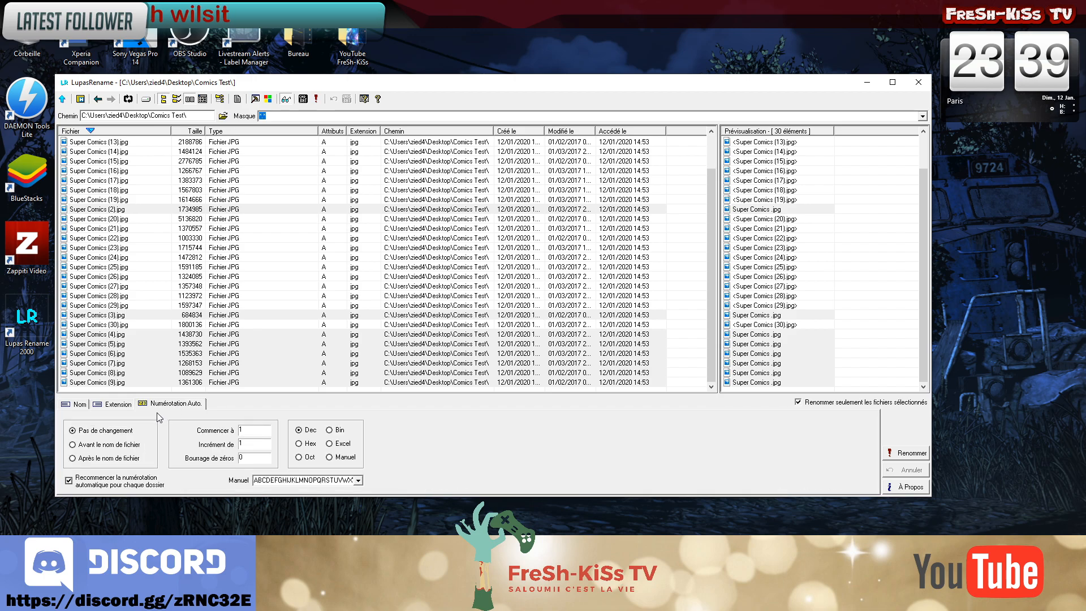
pyautogui.click(110, 459)
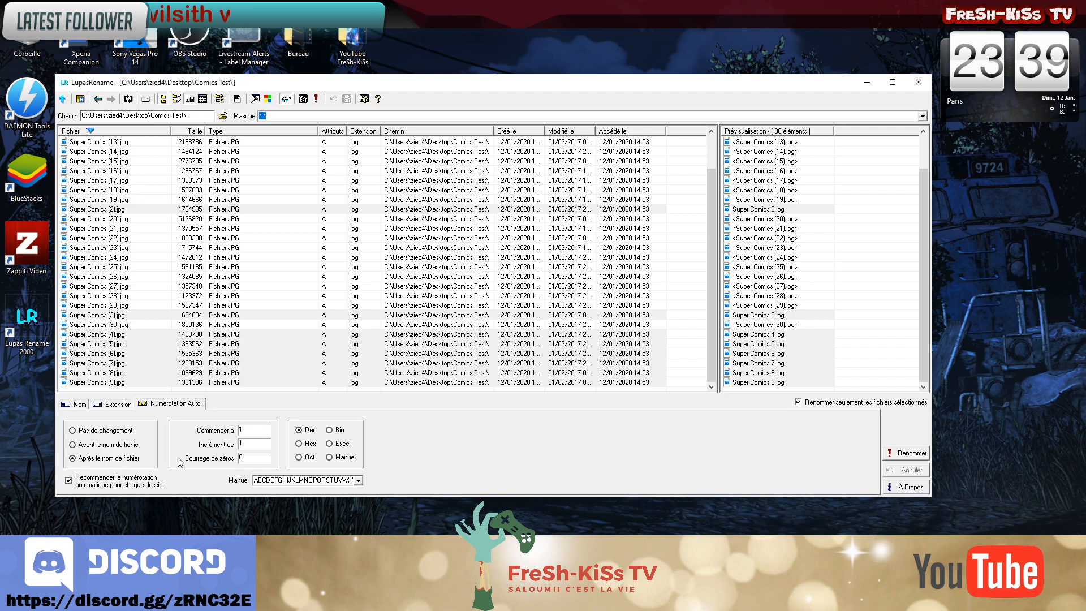
pyautogui.click(257, 448)
pyautogui.doubleClick(258, 462)
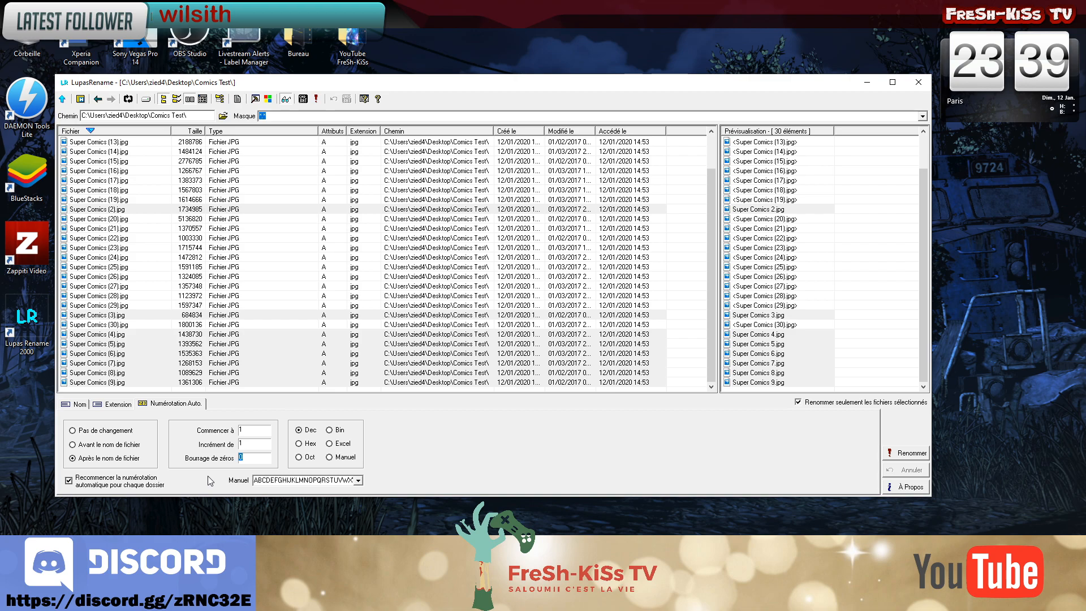
pyautogui.write('2')
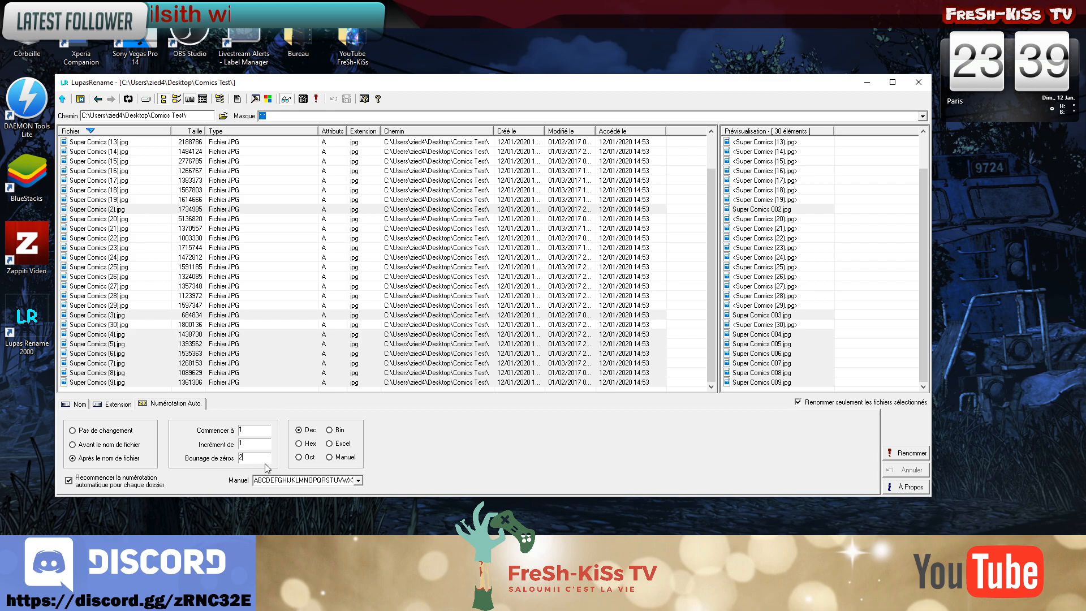
pyautogui.click(916, 451)
pyautogui.click(516, 317)
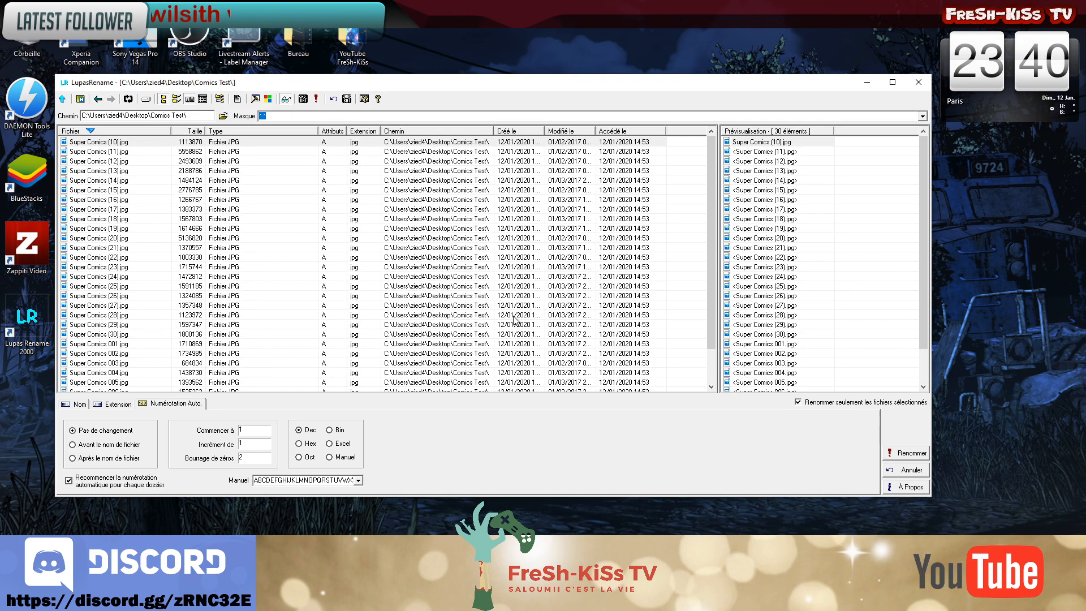
pyautogui.moveTo(921, 182); pyautogui.dragTo(933, 250)
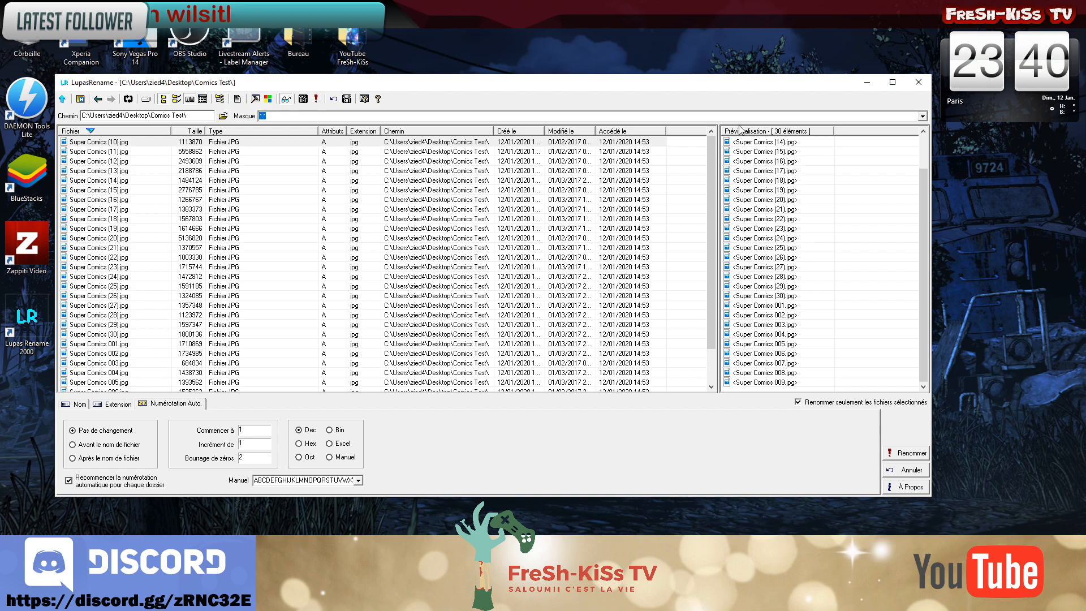
pyautogui.click(787, 306)
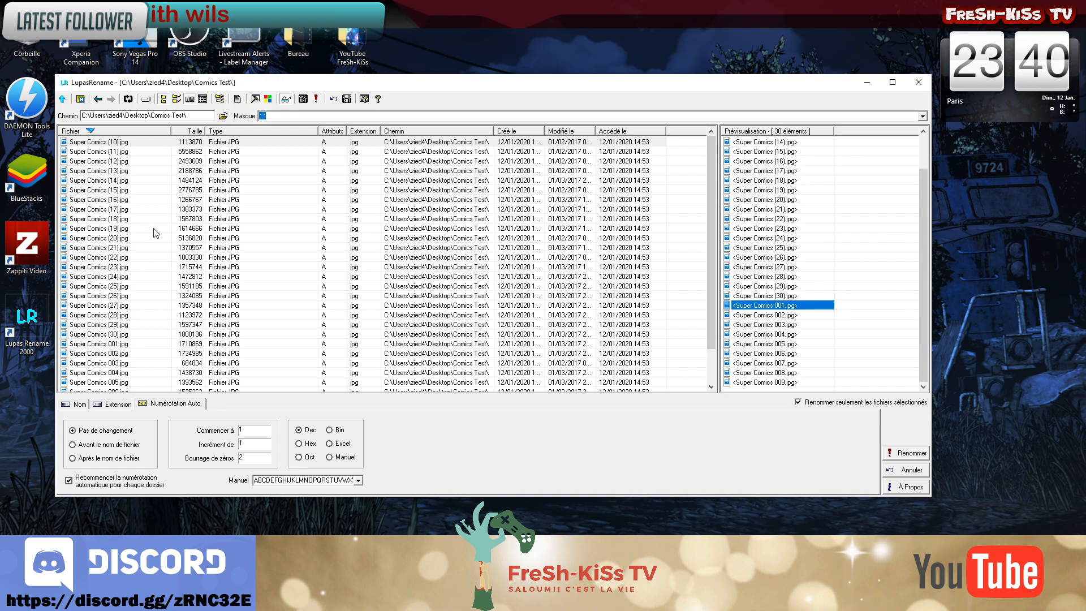
# Step: Select the two-digit files from Super Comics (10).jpg through Super Comics (30).jpg
pyautogui.click(182, 238)
pyautogui.click(135, 142)
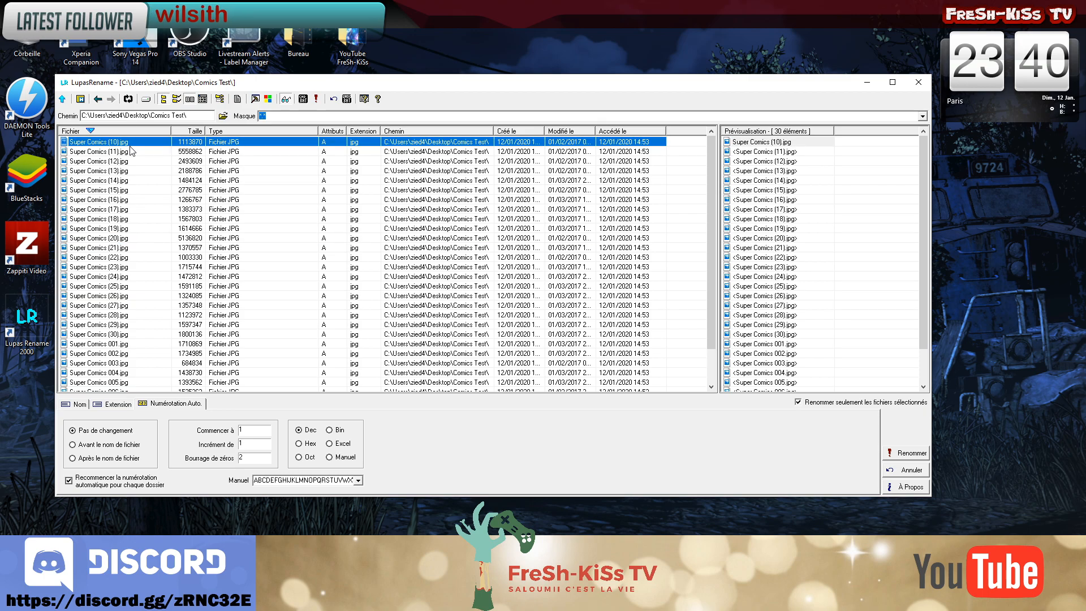
pyautogui.keyDown('ctrl'); pyautogui.click(132, 333); pyautogui.keyUp('ctrl')
pyautogui.click(138, 181)
pyautogui.click(130, 143)
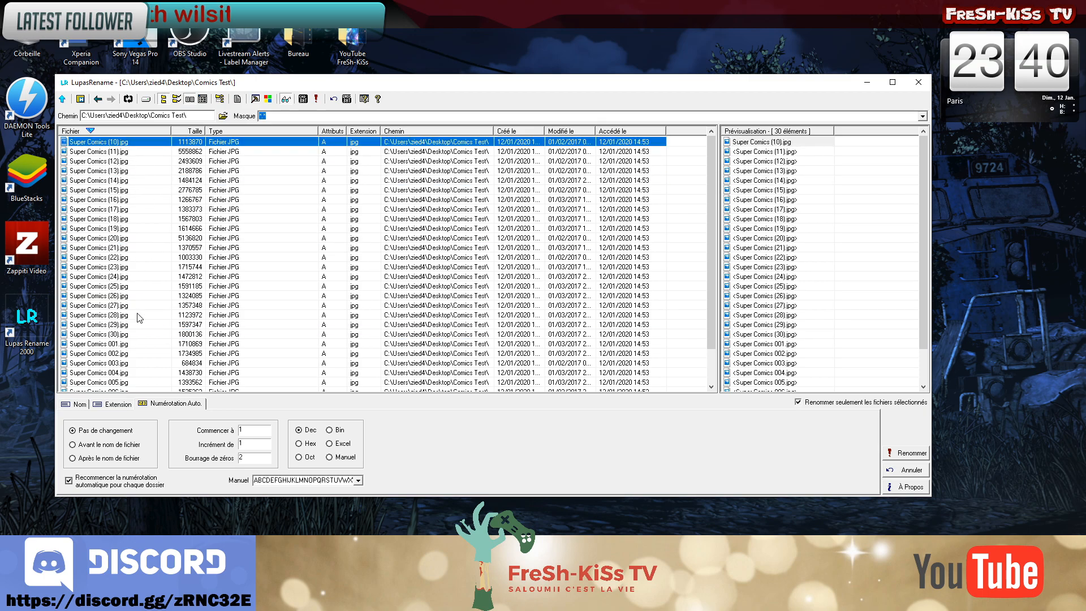
pyautogui.keyDown('shift'); pyautogui.click(129, 334); pyautogui.keyUp('shift')
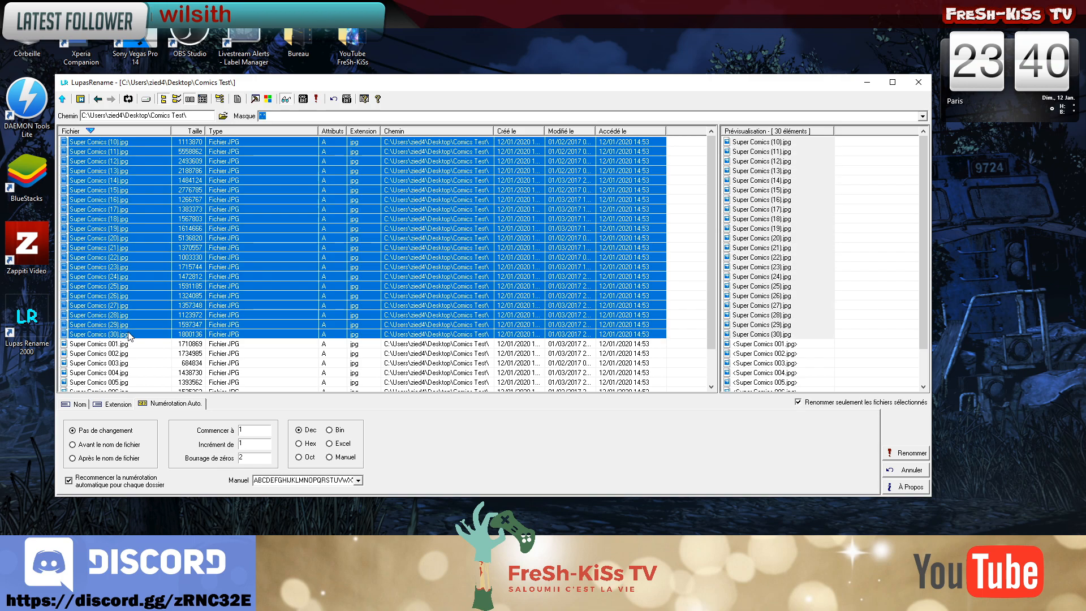
# Step: Enable replacing the selected two-digit files' names with the text "Super Comics " and add automatic numbering after the file name
pyautogui.click(79, 403)
pyautogui.click(109, 425)
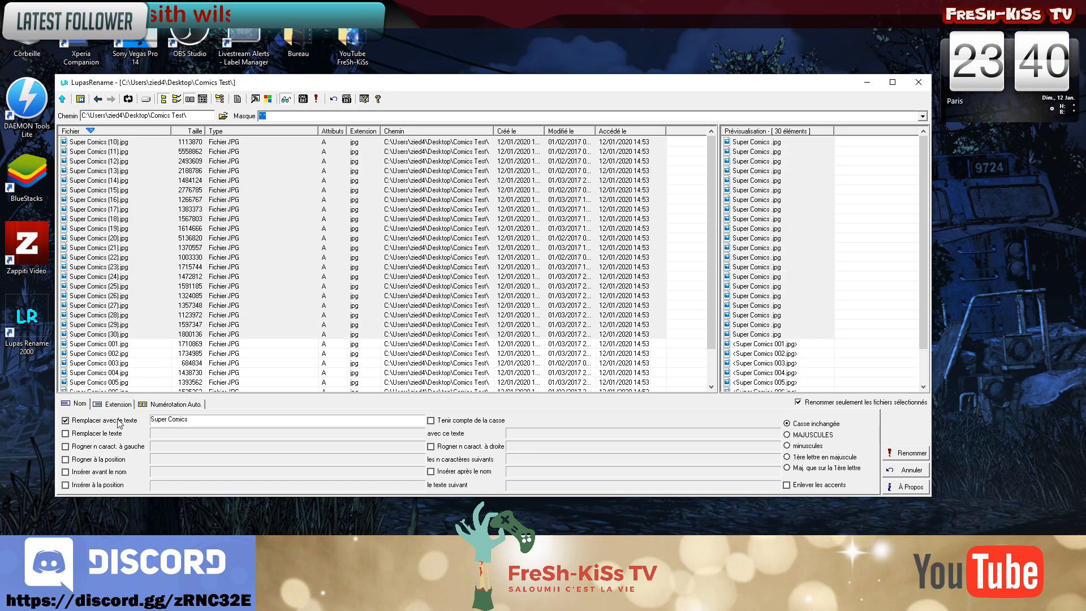
pyautogui.click(163, 407)
pyautogui.click(73, 458)
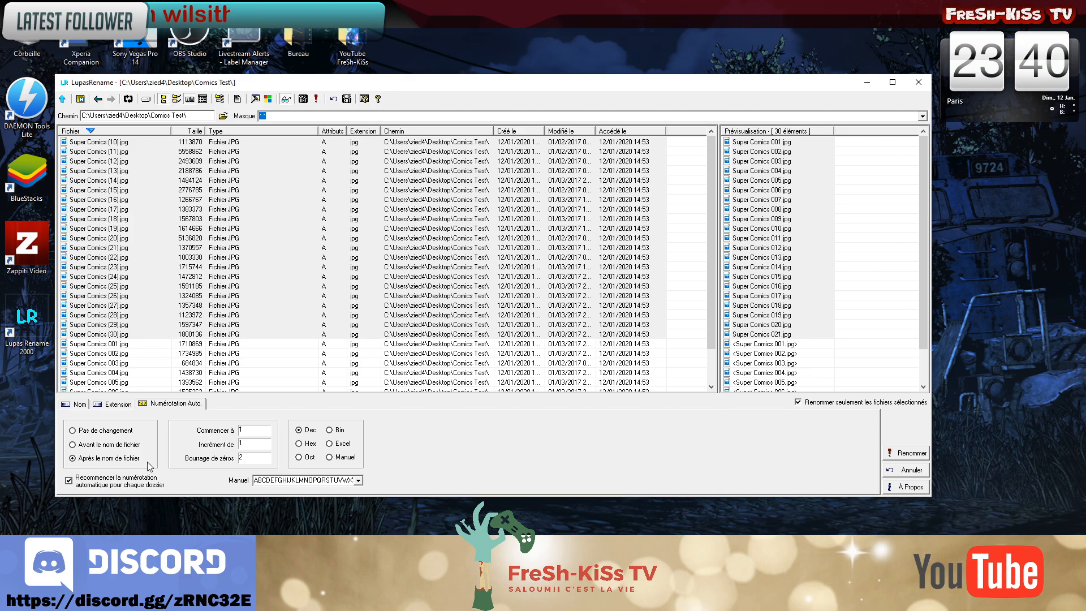
# Step: Set the automatic numbering to start at 10 and rename the selected Super Comics files
pyautogui.doubleClick(254, 431)
pyautogui.write('10')
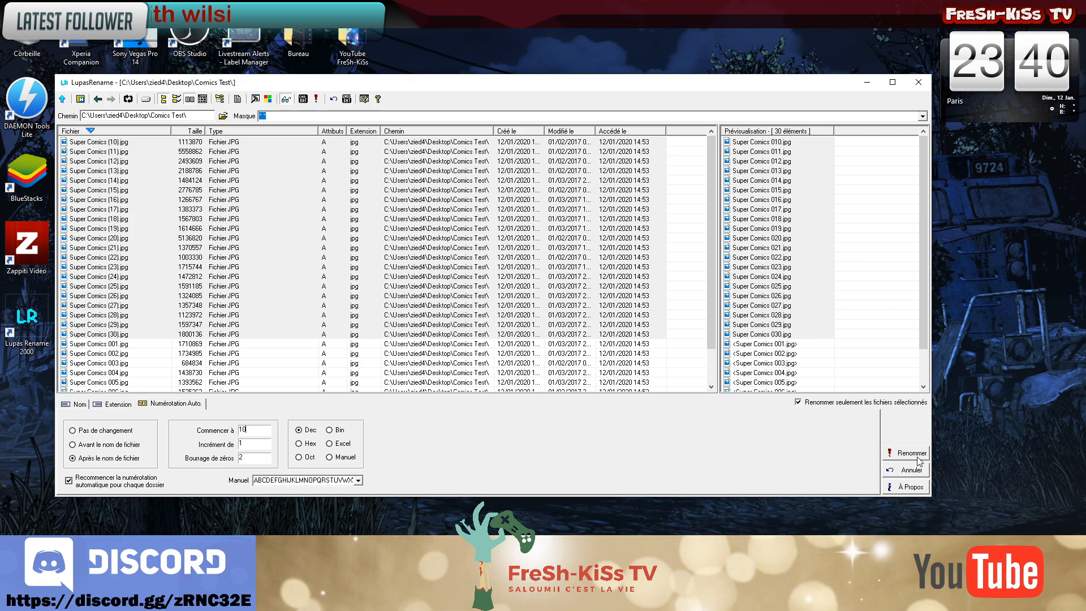
pyautogui.click(912, 453)
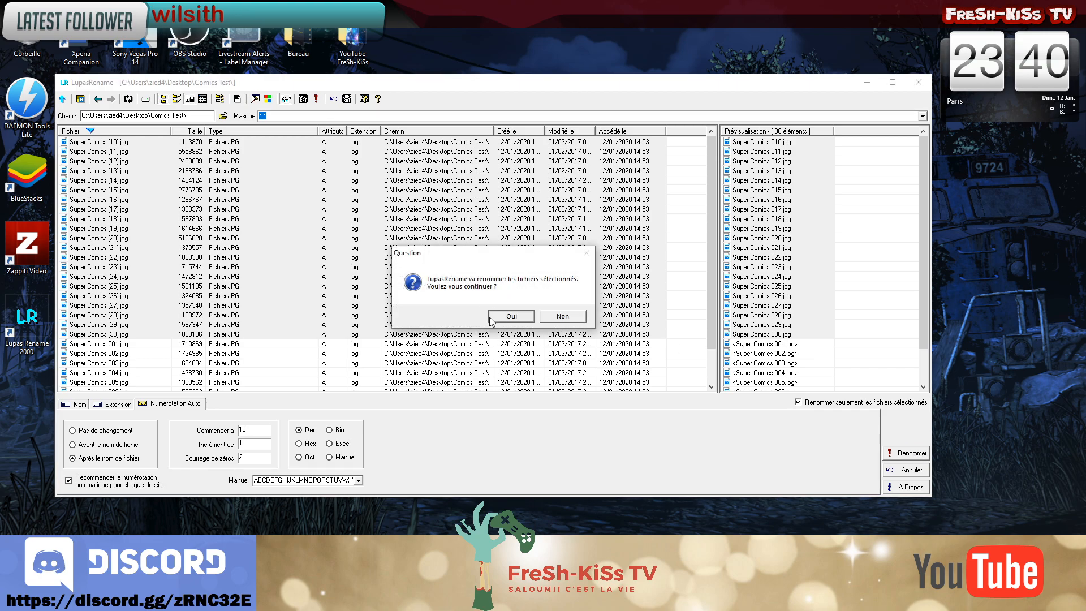
pyautogui.click(498, 318)
# Step: Minimize the renaming window and open the Comics Test folder on the desktop to check the renamed files
pyautogui.moveTo(921, 160); pyautogui.dragTo(904, 146)
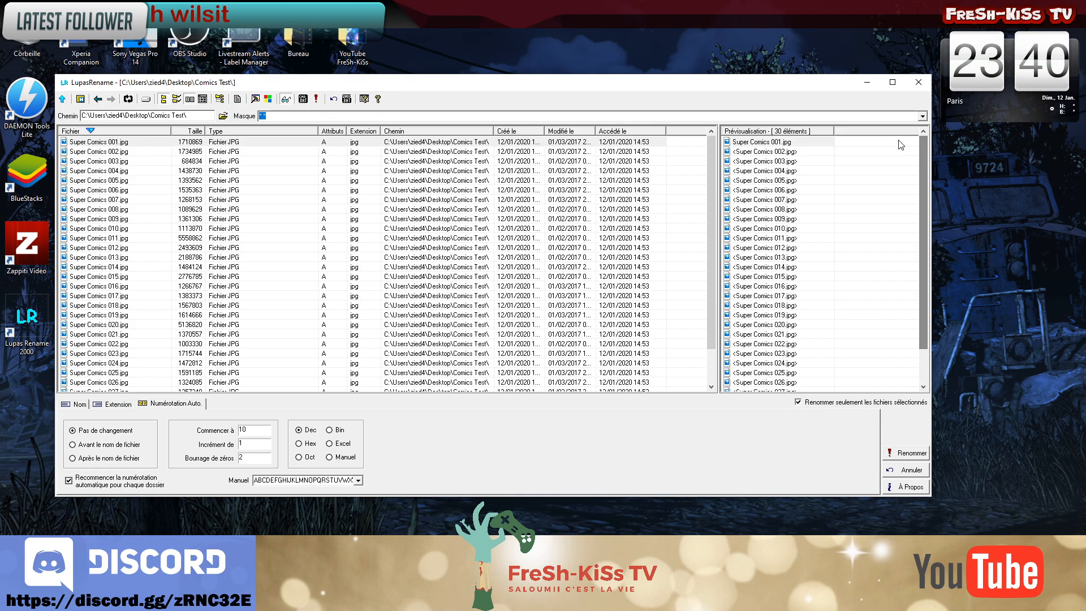
pyautogui.click(866, 82)
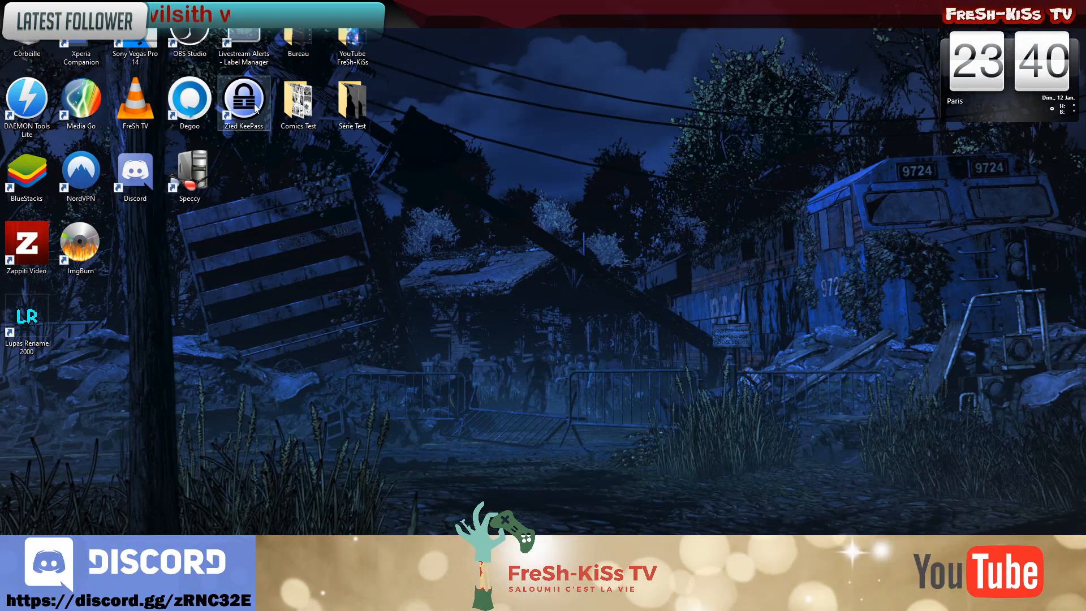
pyautogui.doubleClick(298, 96)
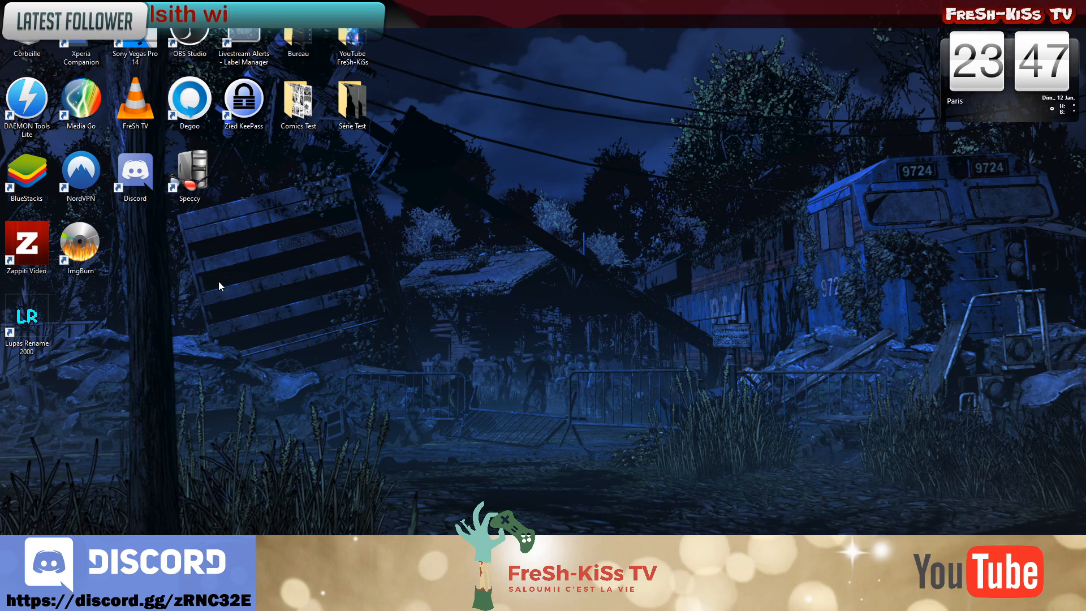
# Step: Launch Lupas Rename from the desktop and load the Série Test folder from the Bureau folder
pyautogui.doubleClick(27, 320)
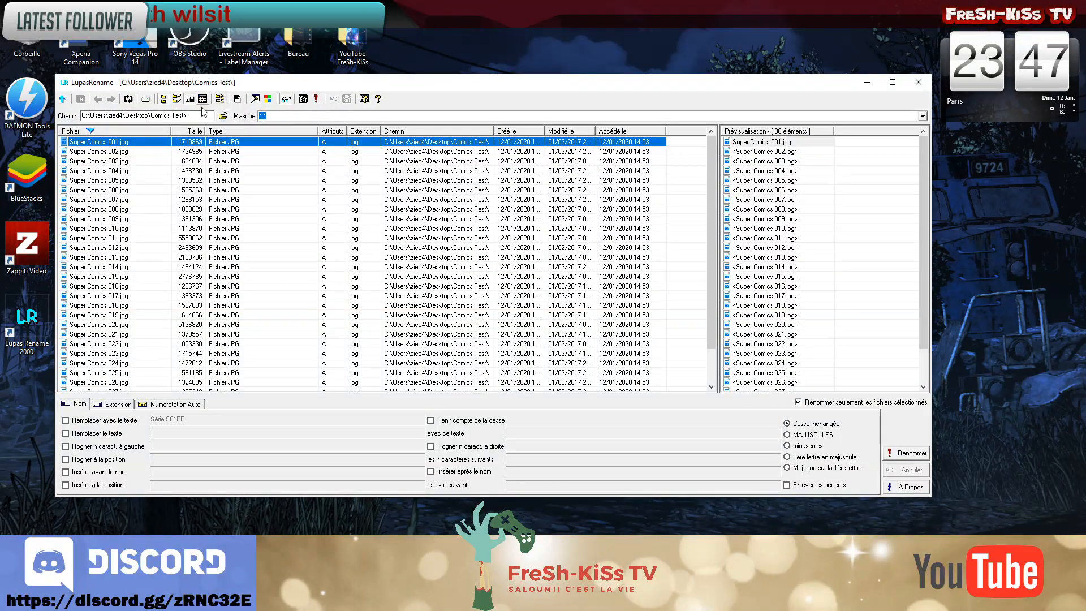
pyautogui.click(223, 115)
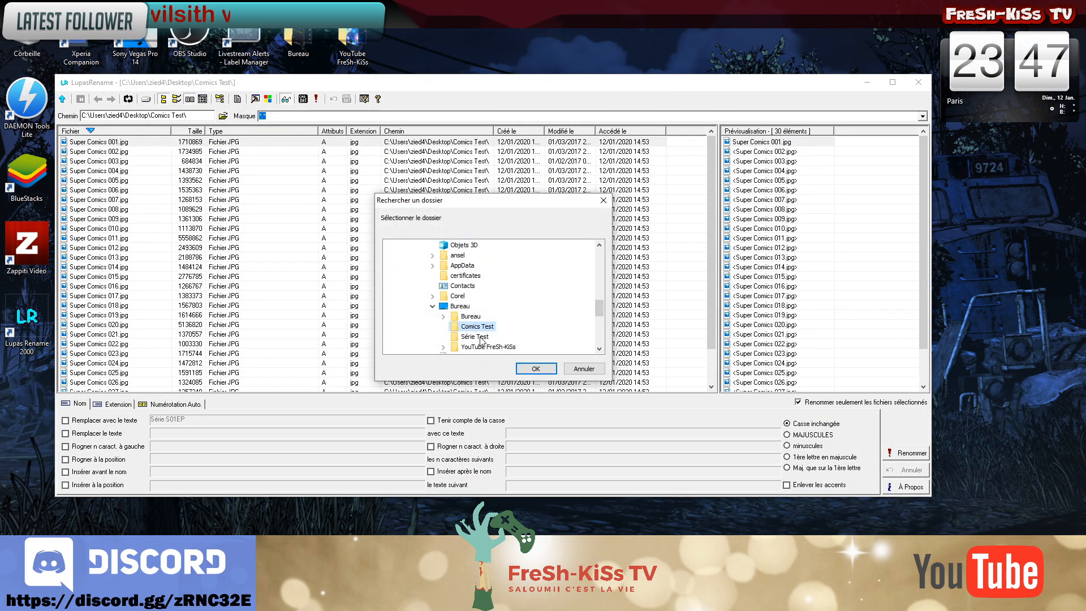
pyautogui.click(475, 336)
pyautogui.click(536, 368)
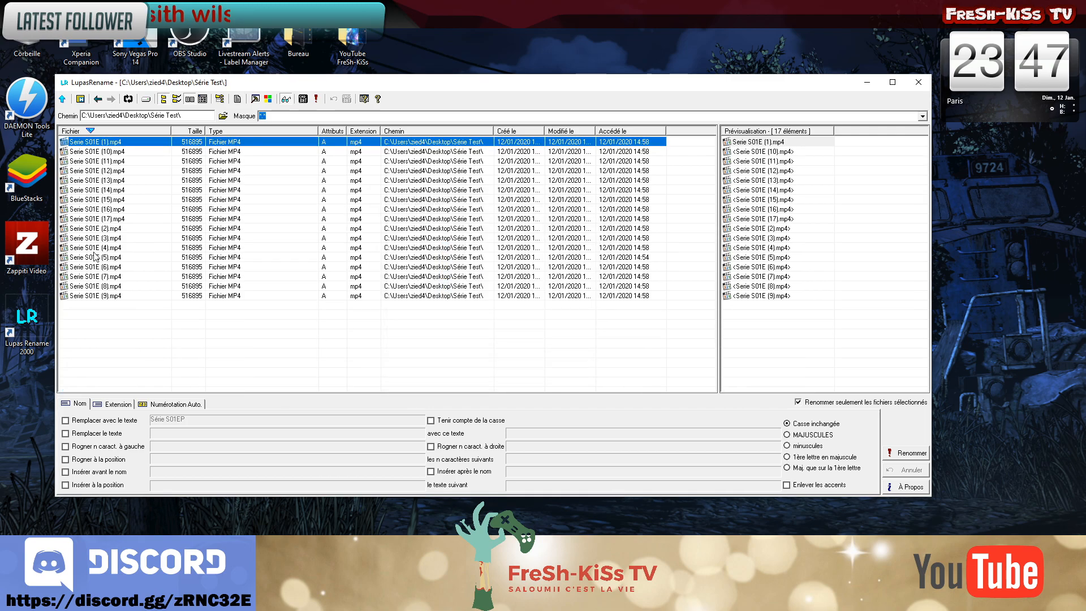
# Step: Add Serie S01E (2).mp4 through Serie S01E (9).mp4 to the selection alongside Serie S01E (1).mp4
pyautogui.keyDown('ctrl'); pyautogui.click(123, 229); pyautogui.keyUp('ctrl')
pyautogui.keyDown('ctrl'); pyautogui.click(122, 238); pyautogui.keyUp('ctrl')
pyautogui.keyDown('ctrl'); pyautogui.click(121, 247); pyautogui.keyUp('ctrl')
pyautogui.keyDown('ctrl'); pyautogui.click(120, 257); pyautogui.keyUp('ctrl')
pyautogui.keyDown('ctrl'); pyautogui.click(119, 267); pyautogui.keyUp('ctrl')
pyautogui.keyDown('ctrl'); pyautogui.click(119, 277); pyautogui.keyUp('ctrl')
pyautogui.keyDown('ctrl'); pyautogui.click(116, 286); pyautogui.keyUp('ctrl')
pyautogui.keyDown('ctrl'); pyautogui.click(113, 296); pyautogui.keyUp('ctrl')
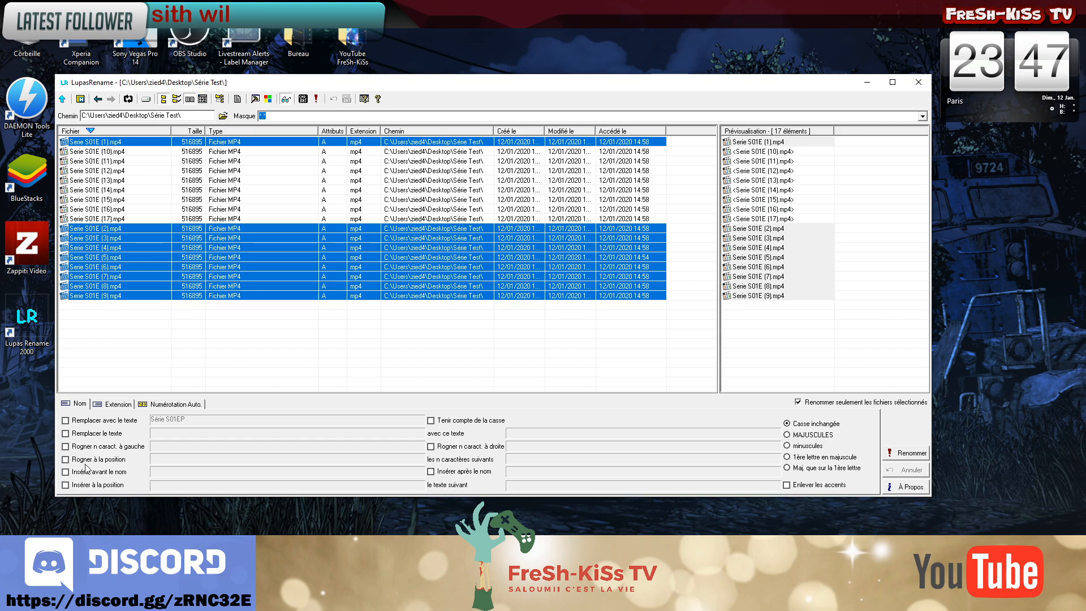
# Step: Enable replacing the selected episodes' names with text and set that text to "Série S01EP"
pyautogui.click(82, 422)
pyautogui.moveTo(215, 421); pyautogui.dragTo(63, 431)
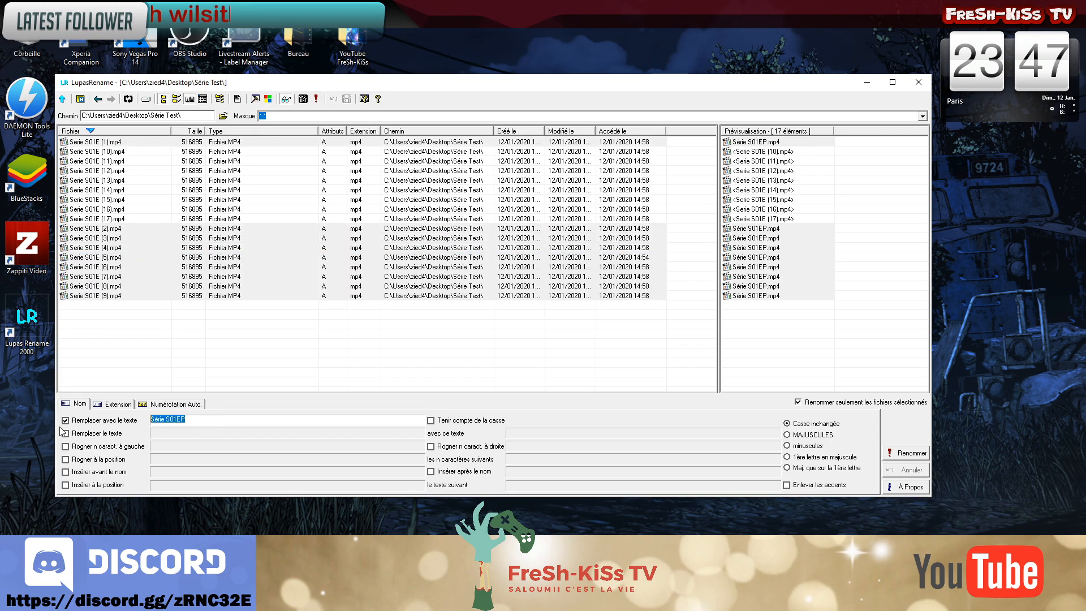
pyautogui.press('BackSpace')
pyautogui.write('S')
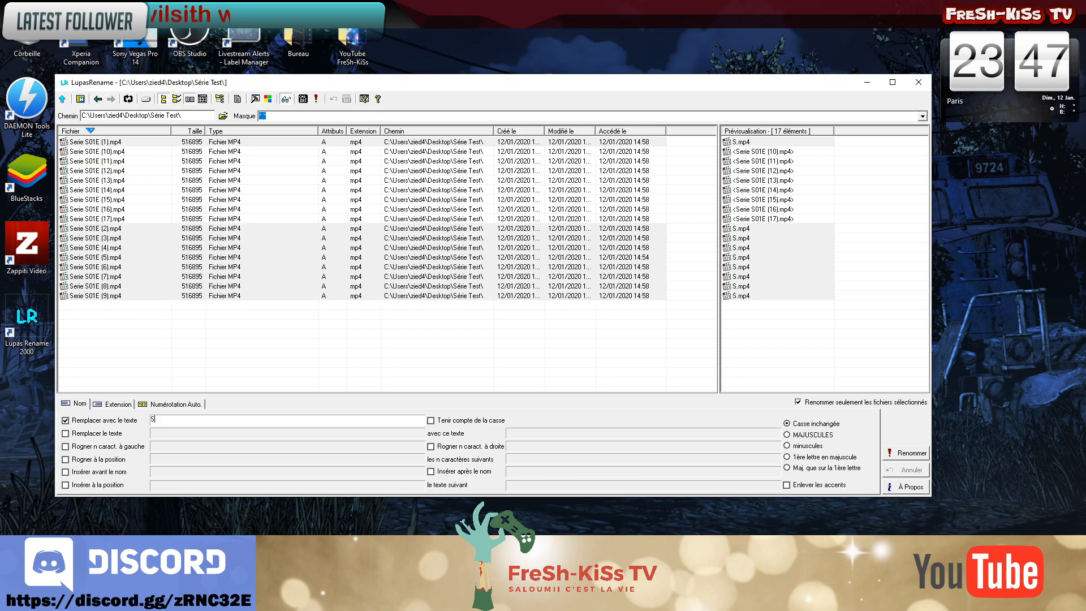
pyautogui.write('érie S01EP')
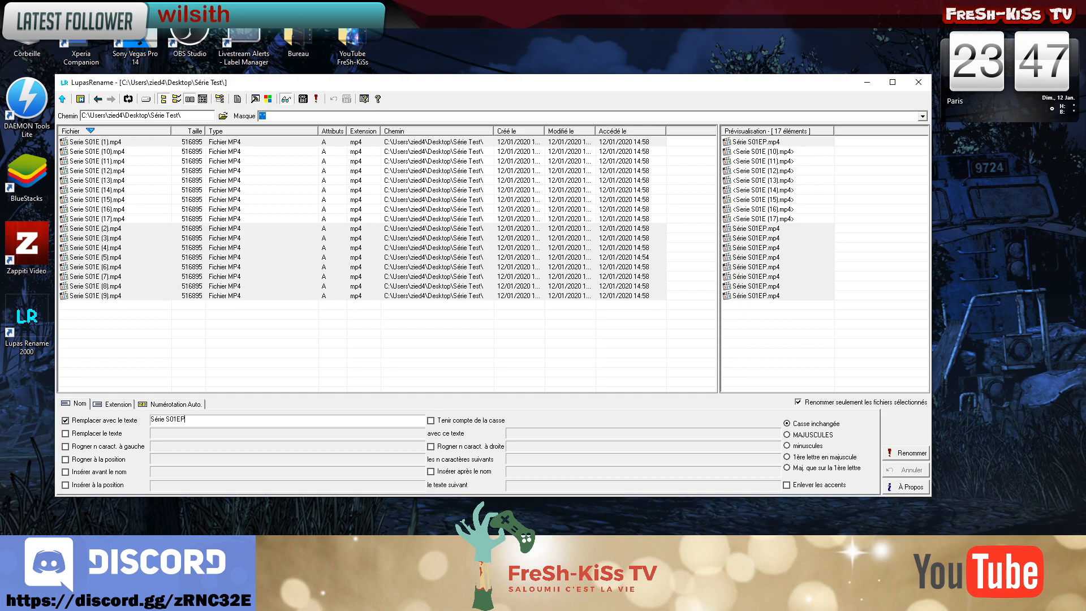
# Step: Add automatic numbering after the file name with zero padding of 2, and rename the selected single-digit episodes
pyautogui.click(116, 404)
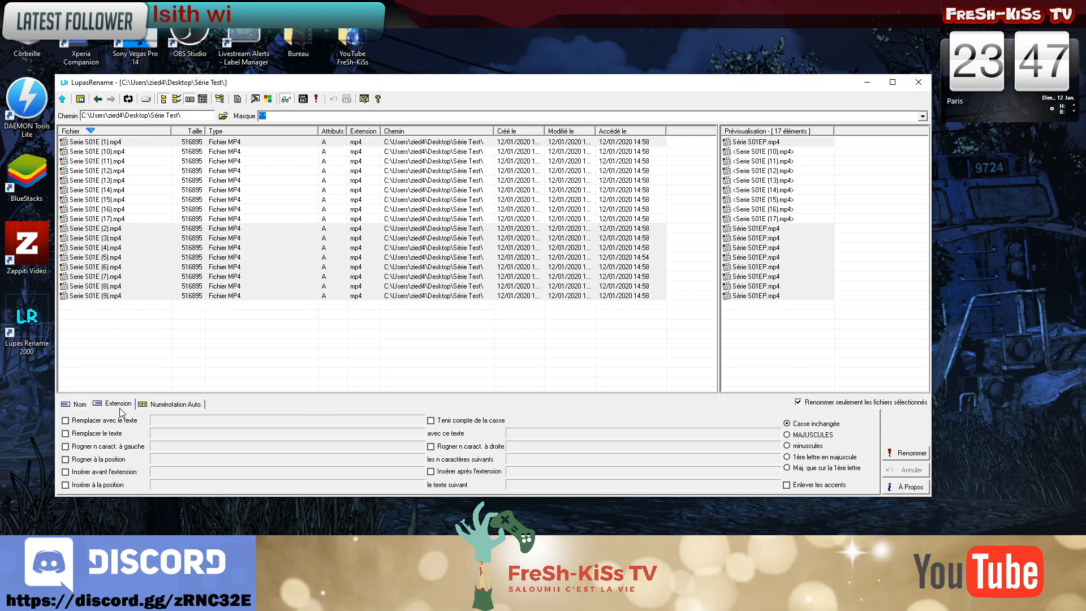
pyautogui.click(166, 409)
pyautogui.click(119, 458)
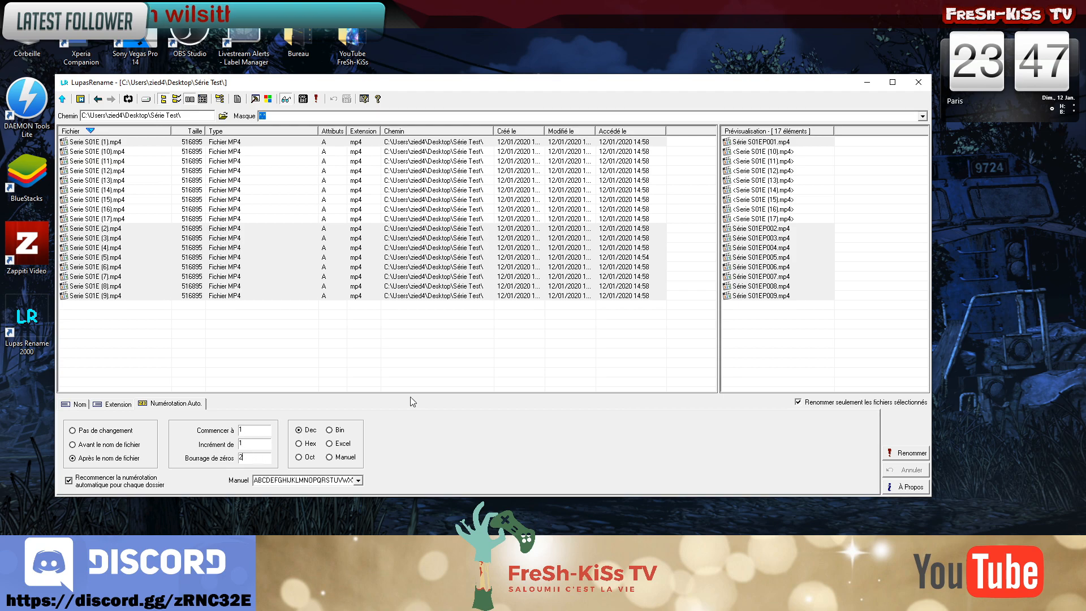
pyautogui.click(905, 453)
pyautogui.click(509, 316)
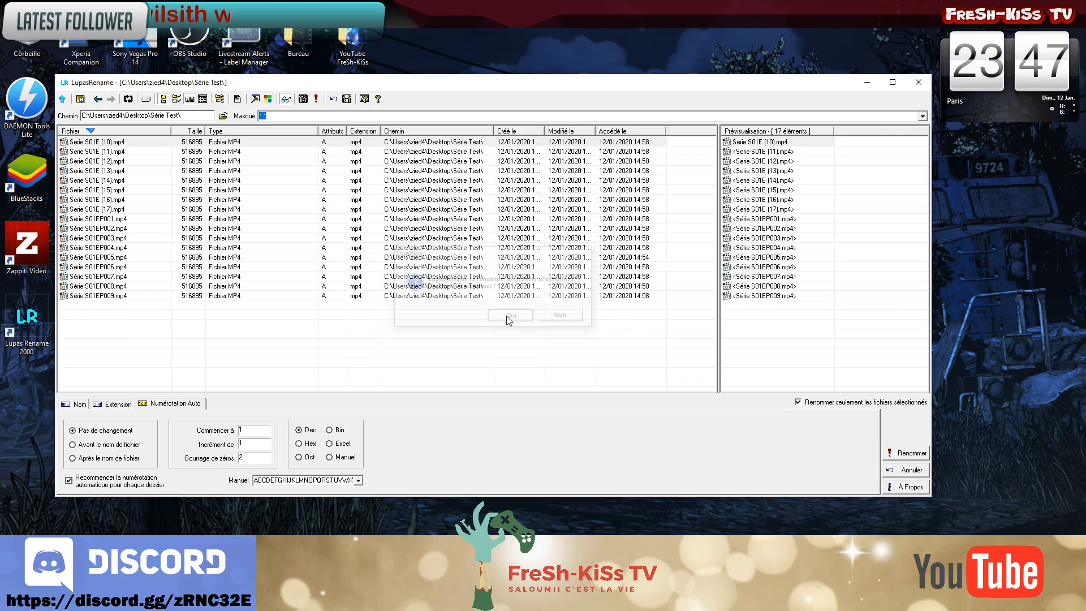
# Step: Select the two-digit episodes from Serie S01E (10).mp4 through Serie S01E (17).mp4
pyautogui.click(120, 144)
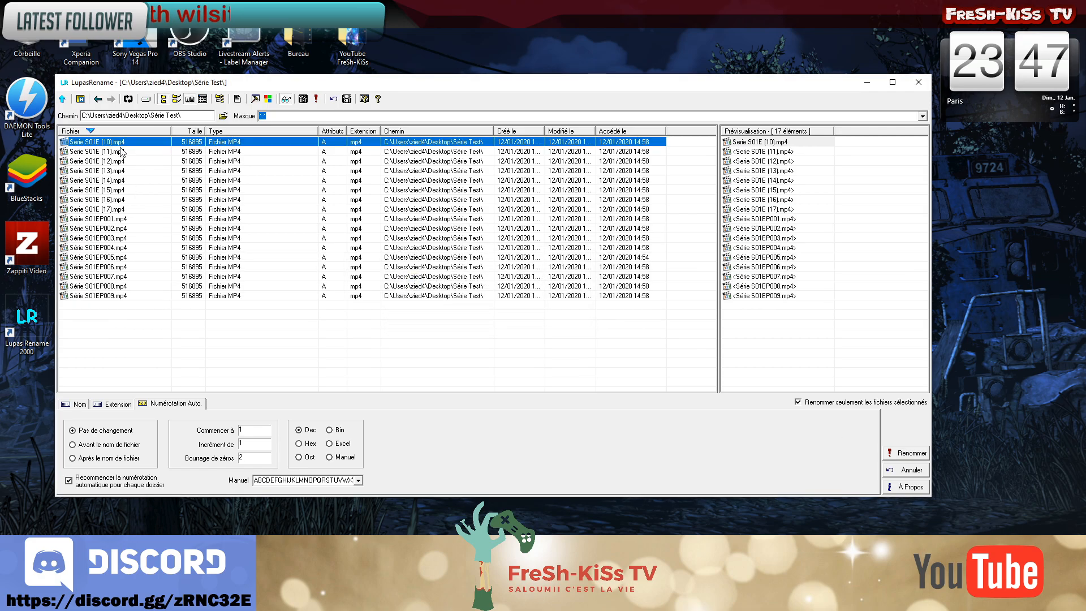
pyautogui.keyDown('ctrl'); pyautogui.click(120, 210); pyautogui.keyUp('ctrl')
pyautogui.click(128, 145)
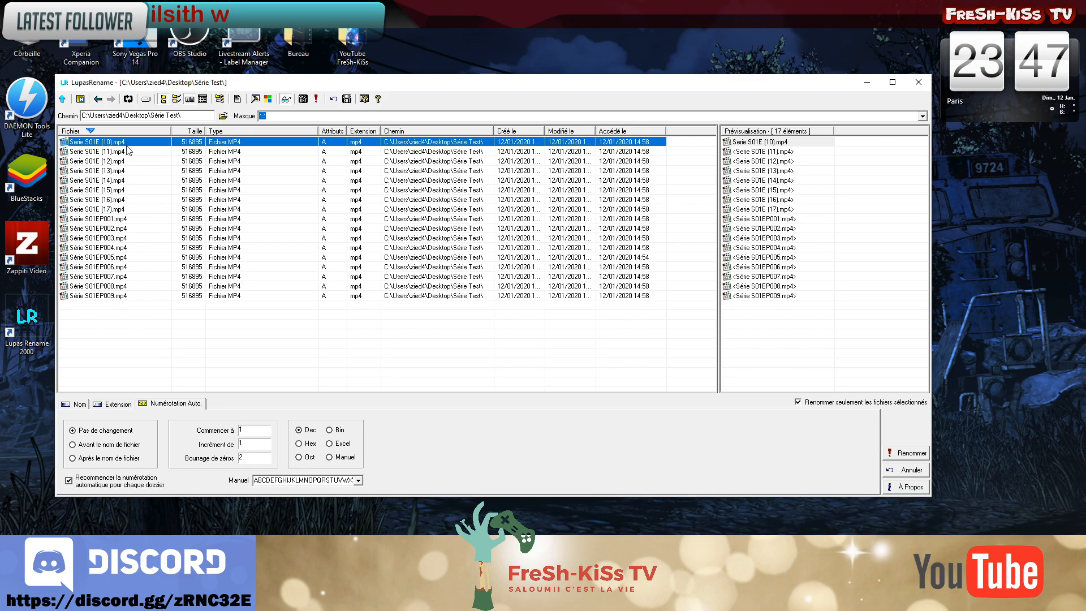
pyautogui.keyDown('shift'); pyautogui.click(114, 209); pyautogui.keyUp('shift')
# Step: Enable replacing the two-digit episodes' names with "Série S01EP" and add automatic numbering after the file name
pyautogui.click(83, 405)
pyautogui.click(116, 427)
pyautogui.click(177, 405)
pyautogui.click(123, 457)
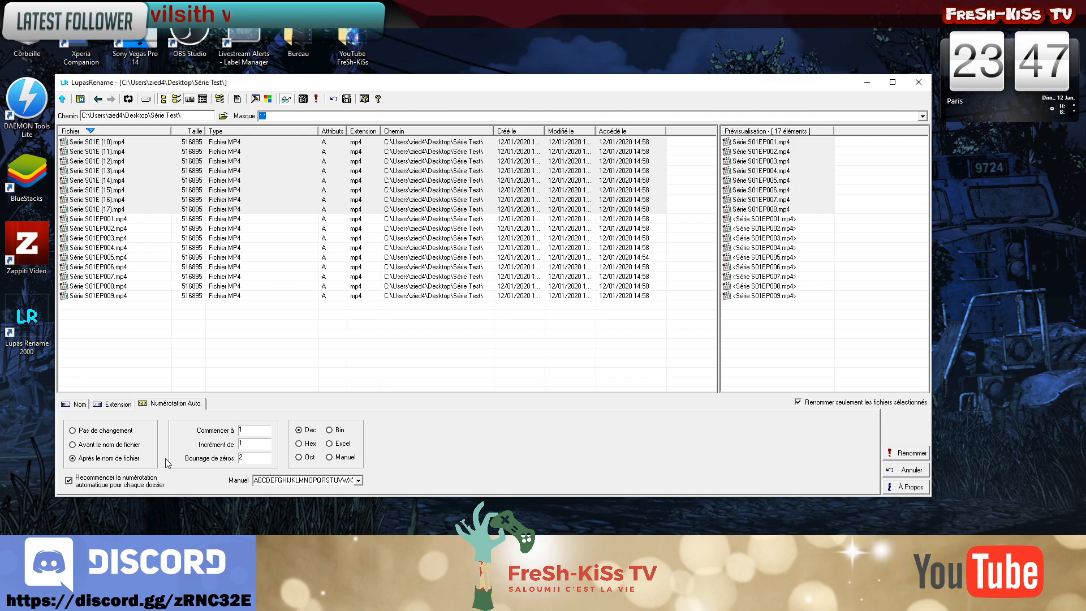
# Step: Set the automatic numbering to start at 10 and rename the selected two-digit episodes
pyautogui.click(254, 429)
pyautogui.write('0')
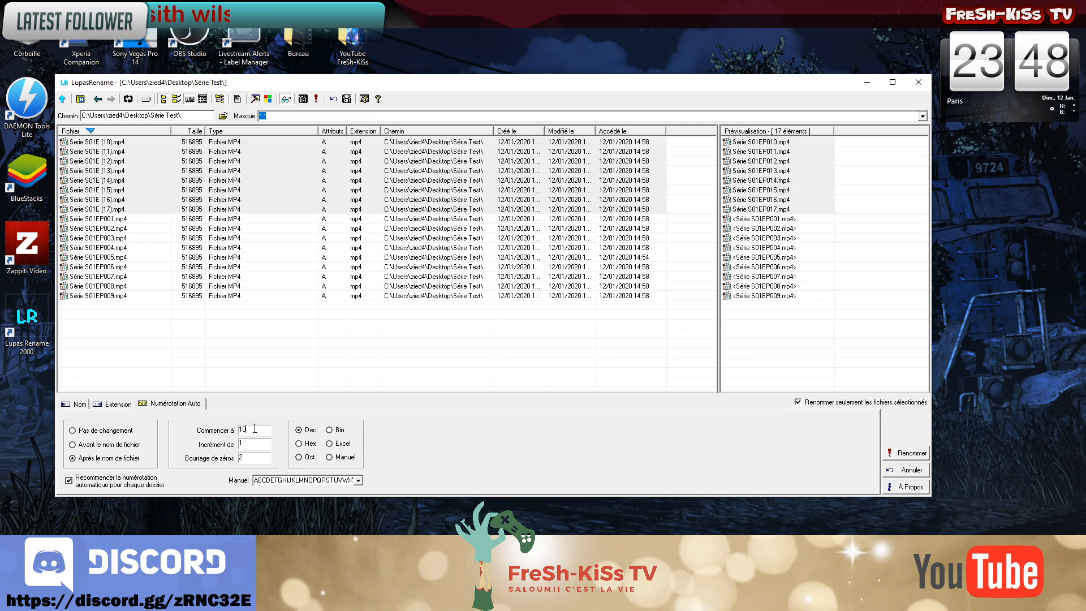
pyautogui.click(894, 454)
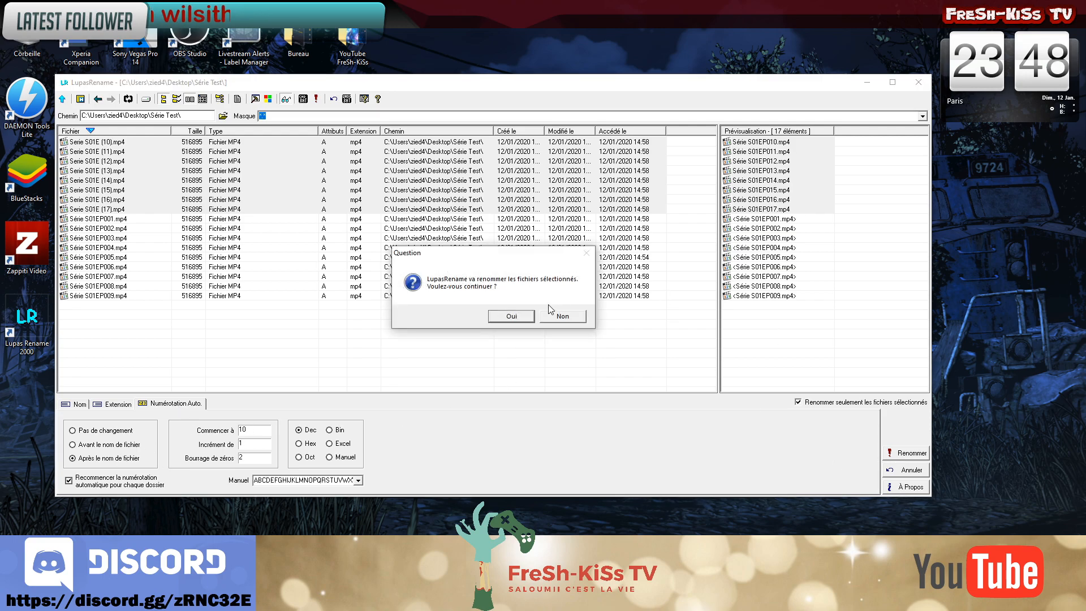
pyautogui.click(511, 315)
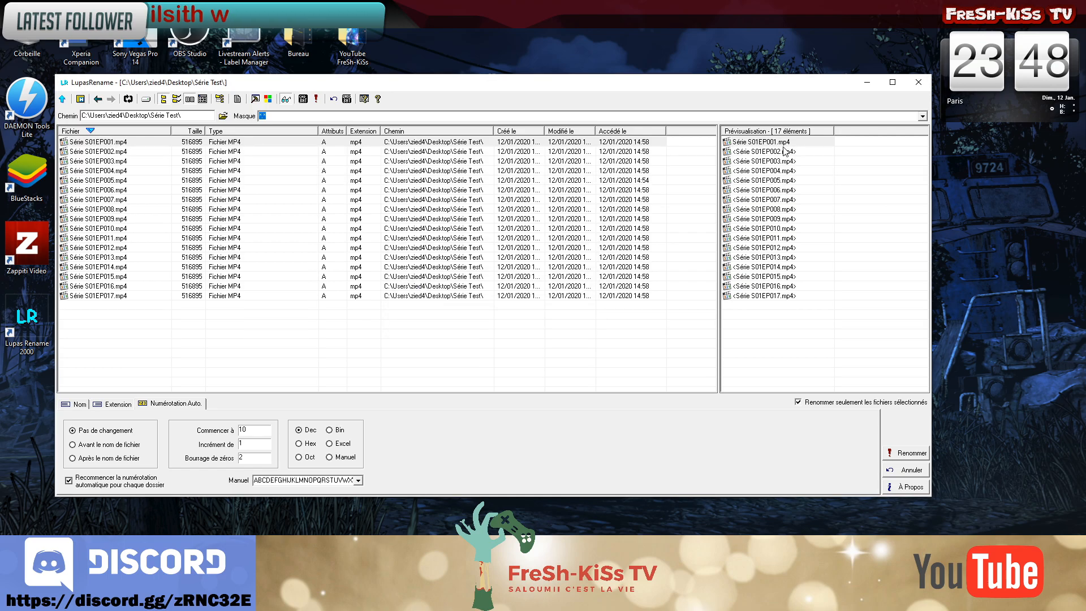
# Step: Close the renaming window and open the Série Test folder on the desktop to check the renamed episodes
pyautogui.click(918, 82)
pyautogui.doubleClick(347, 115)
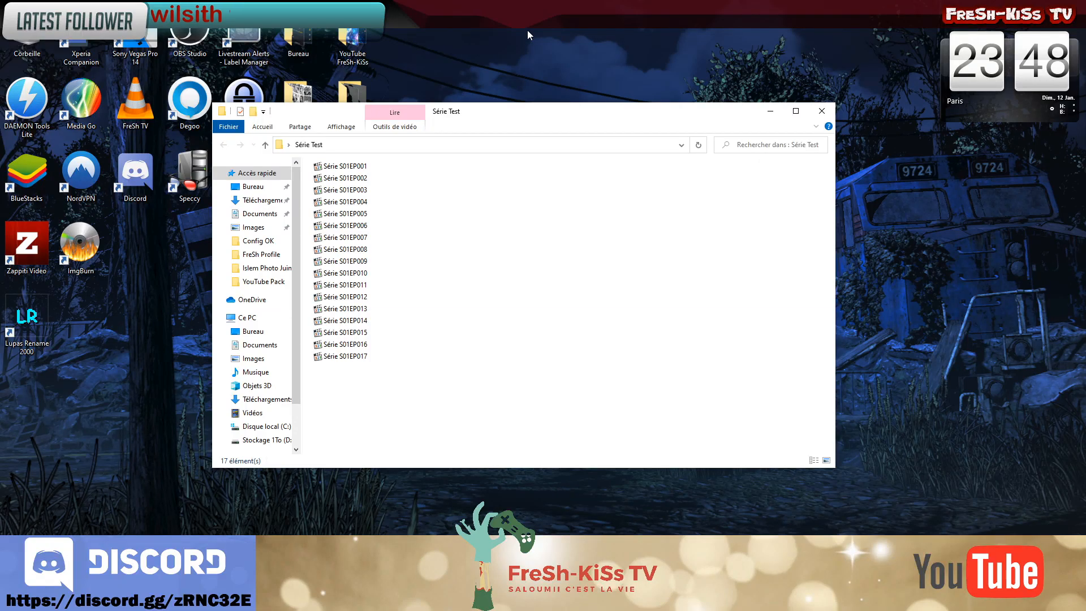